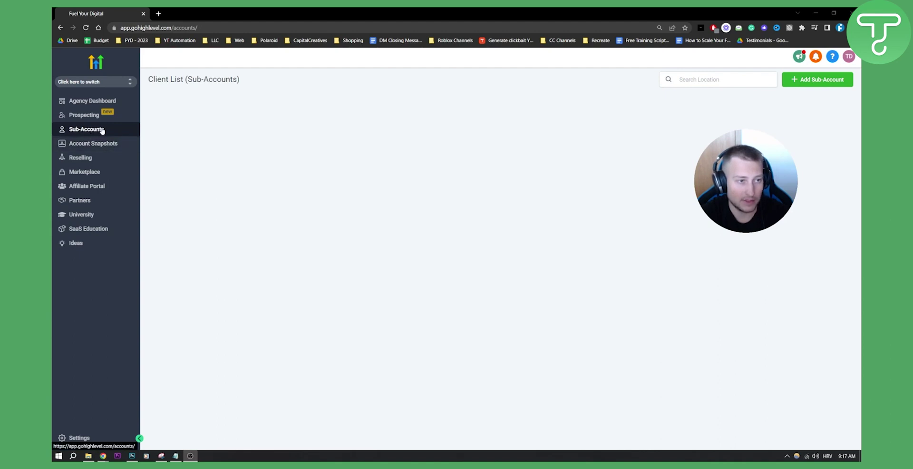
Glance at the sub-account switcher, then begin adding a new sub-account
{"action": "left_click", "coordinate": [126, 85]}
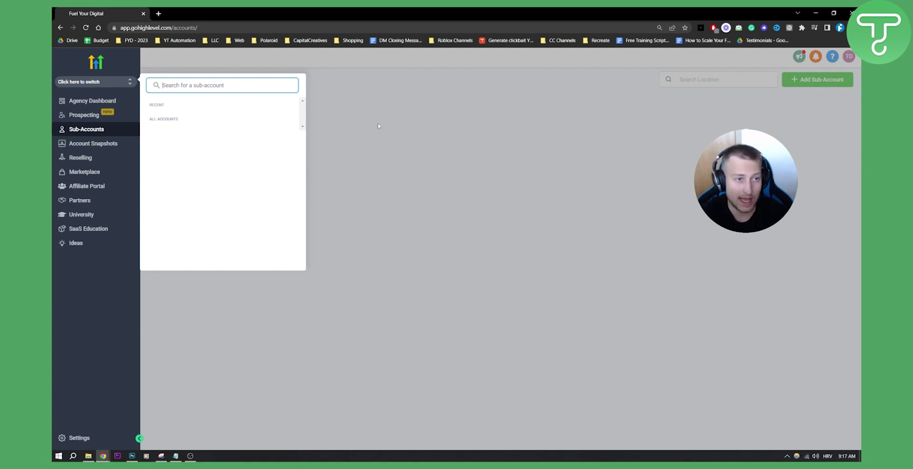
{"action": "left_click", "coordinate": [379, 124]}
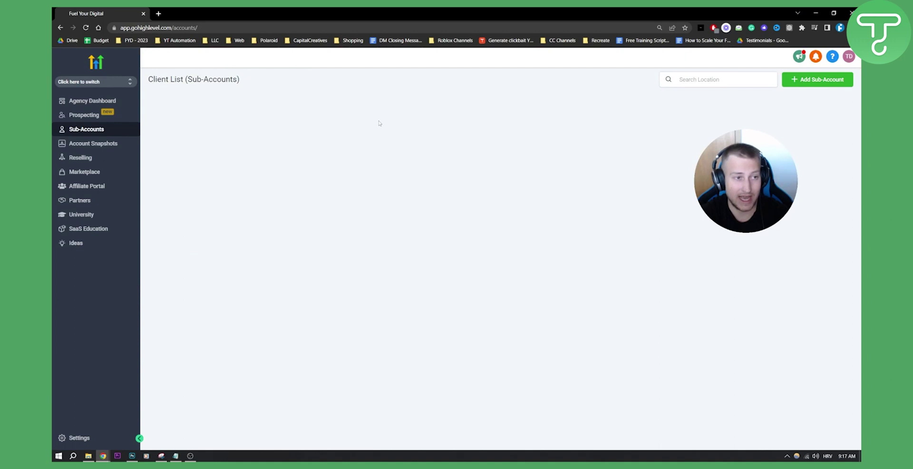
{"action": "left_click", "coordinate": [816, 82]}
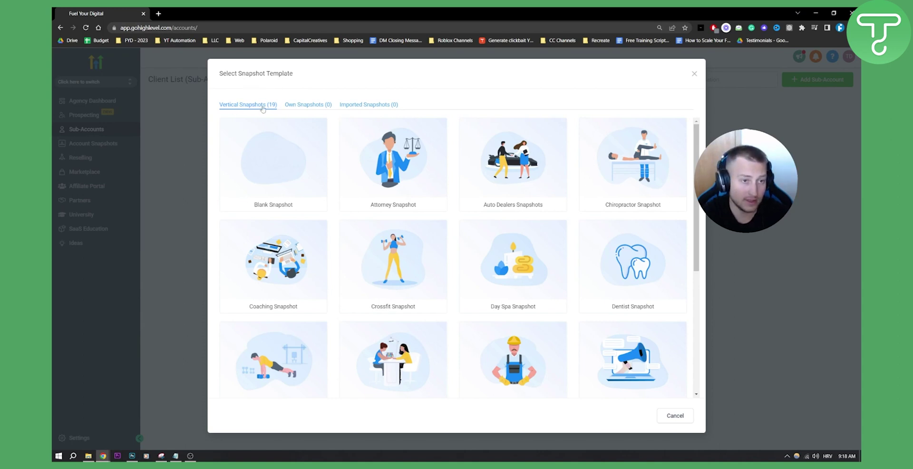
{"action": "left_click", "coordinate": [305, 106]}
{"action": "left_click", "coordinate": [368, 105]}
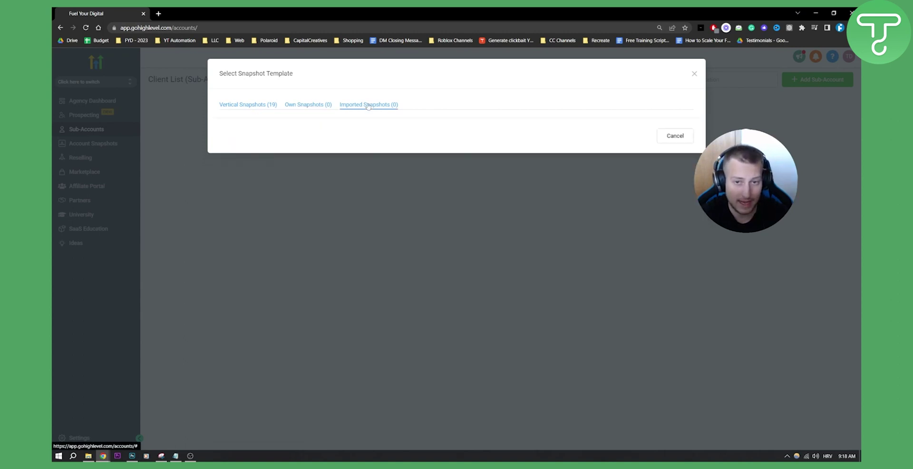
{"action": "left_click", "coordinate": [241, 107]}
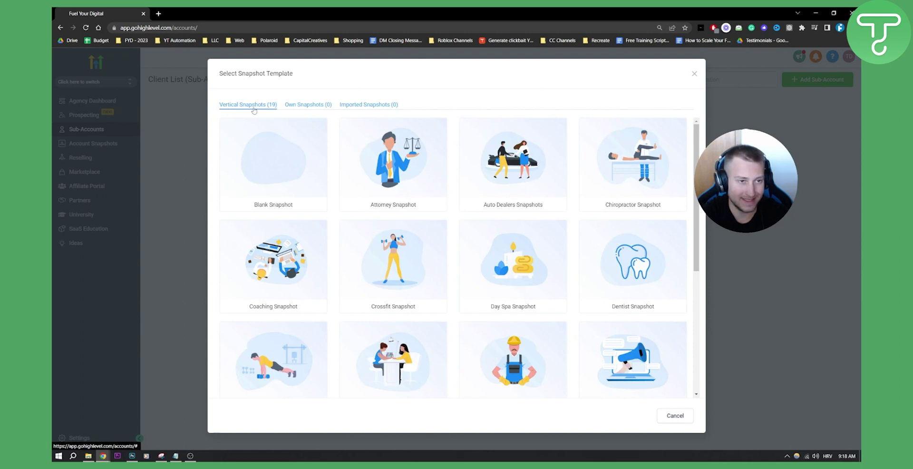
{"action": "mouse_move", "coordinate": [284, 156]}
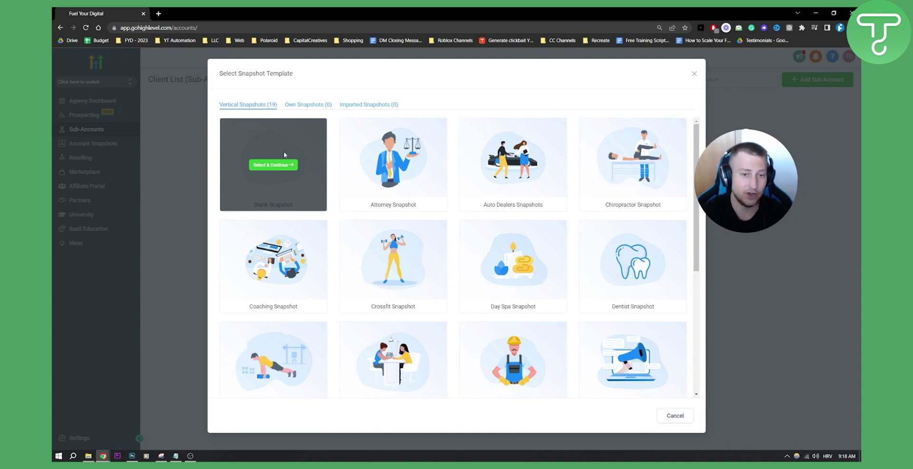
{"action": "mouse_move", "coordinate": [647, 300]}
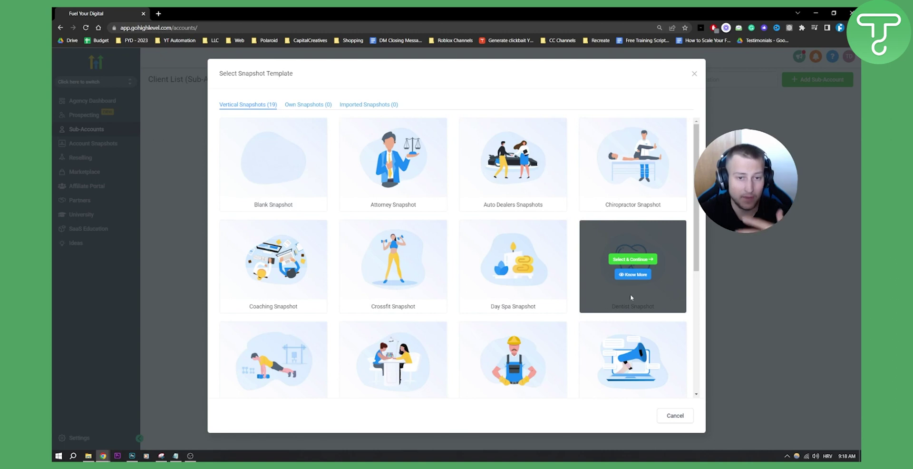
{"action": "mouse_move", "coordinate": [537, 193]}
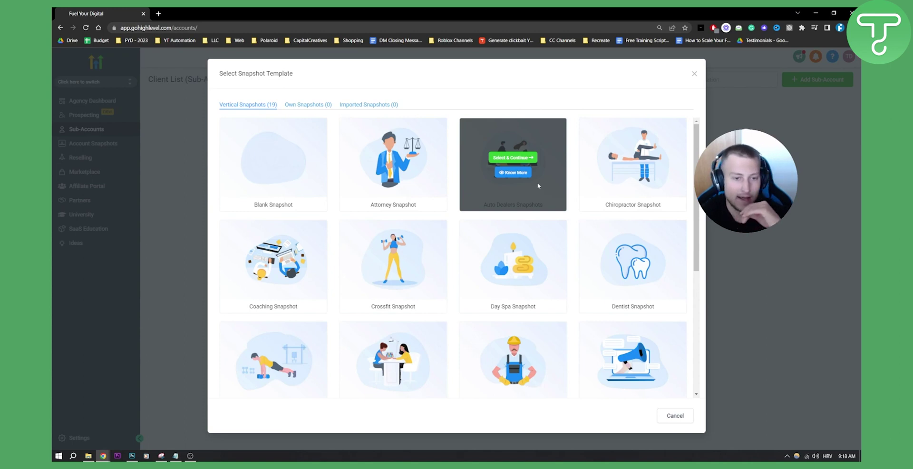
{"action": "mouse_move", "coordinate": [537, 261]}
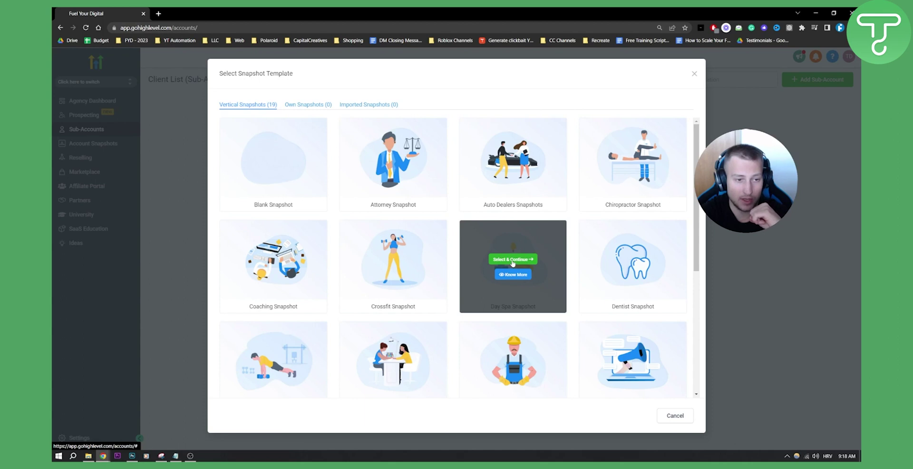
{"action": "mouse_move", "coordinate": [287, 189]}
{"action": "scroll", "coordinate": [395, 247], "scroll_direction": "down", "scroll_amount": 5}
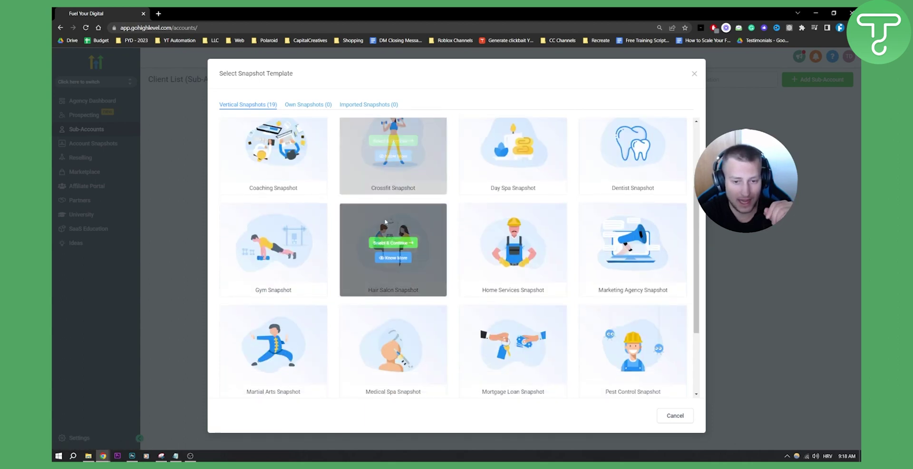
{"action": "scroll", "coordinate": [394, 247], "scroll_direction": "up", "scroll_amount": 5}
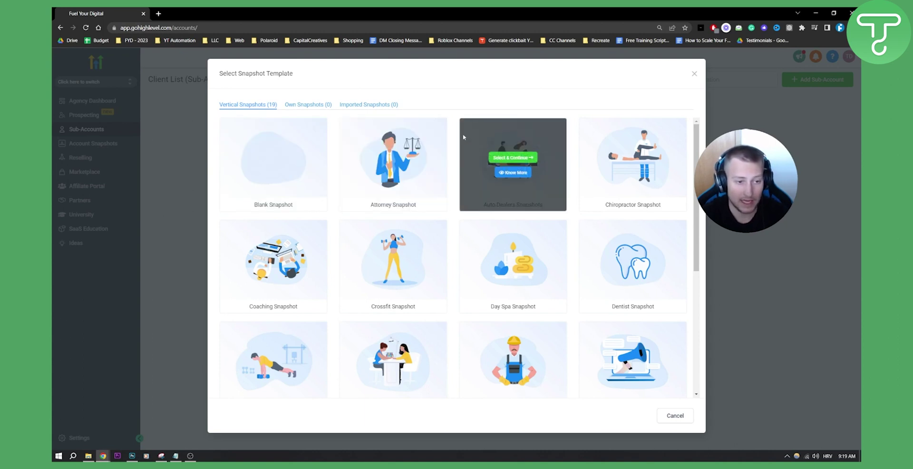
{"action": "scroll", "coordinate": [463, 137], "scroll_direction": "down", "scroll_amount": 2}
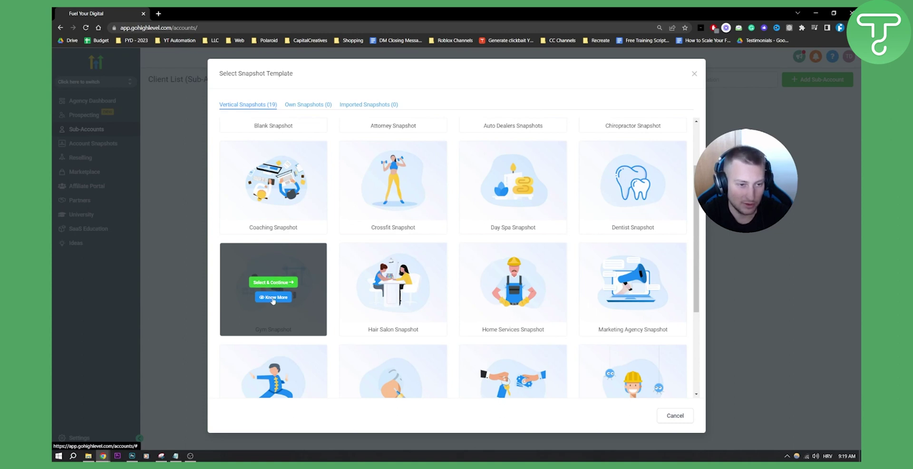
Open the Gym Snapshot details and browse its example Facebook ads offering a free gym week pass
{"action": "left_click", "coordinate": [273, 297]}
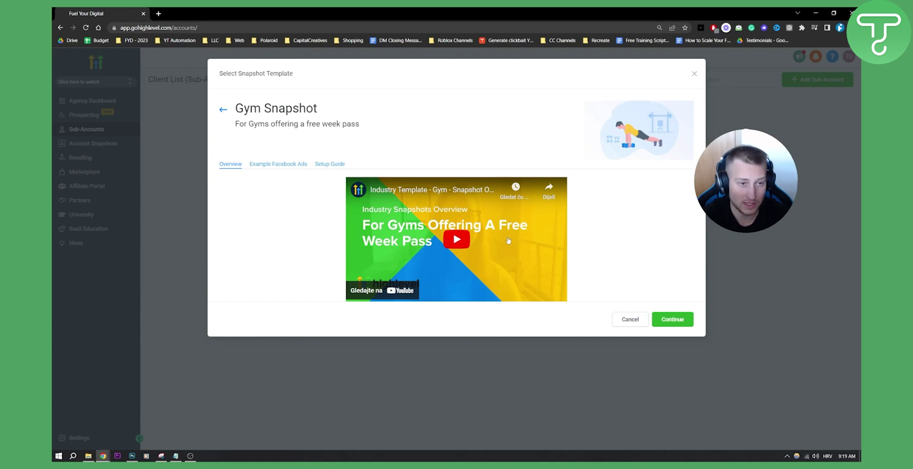
{"action": "left_click", "coordinate": [282, 165]}
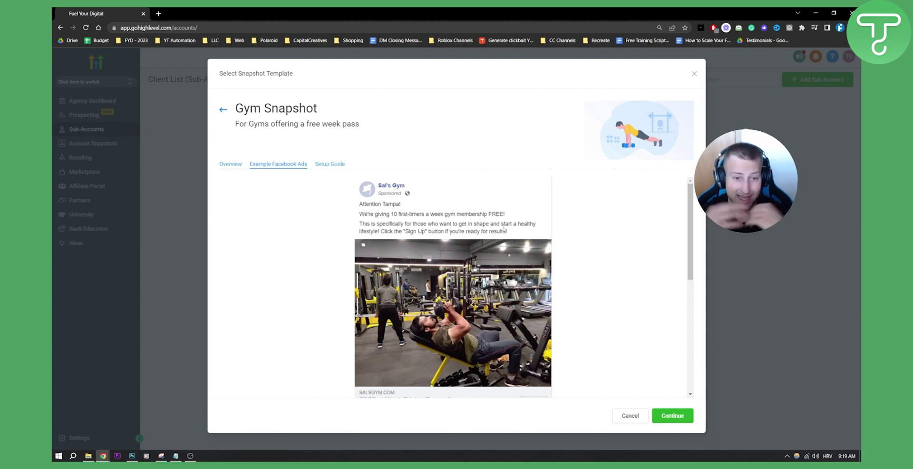
{"action": "scroll", "coordinate": [511, 230], "scroll_direction": "down", "scroll_amount": 10}
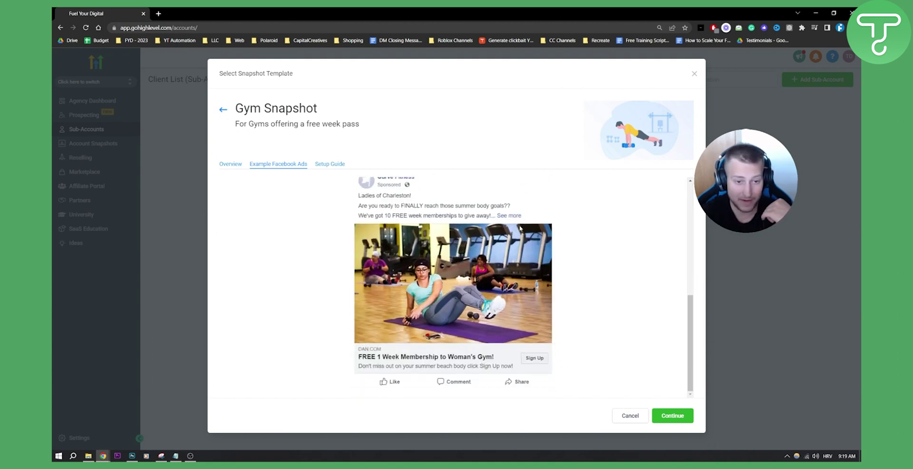
{"action": "scroll", "coordinate": [466, 228], "scroll_direction": "up", "scroll_amount": 10}
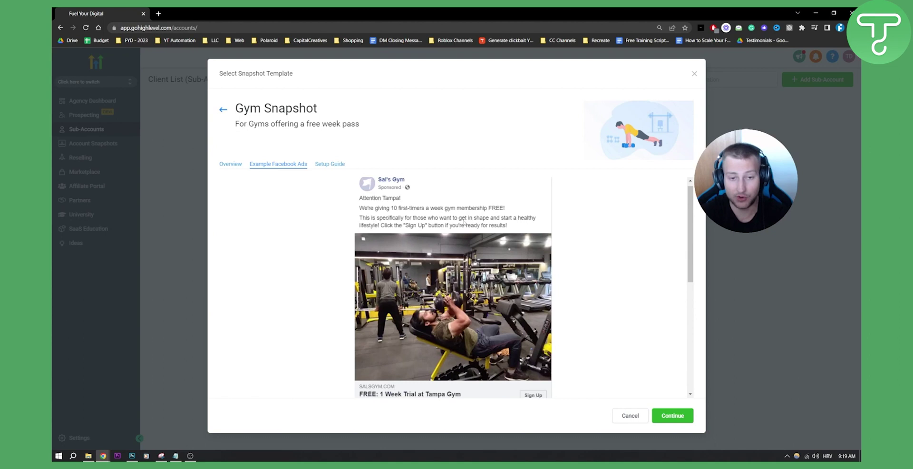
{"action": "left_click", "coordinate": [342, 165]}
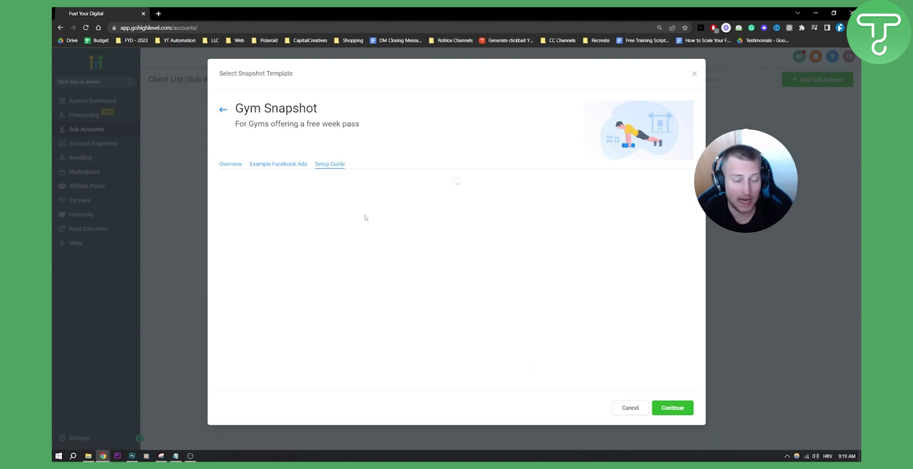
Scroll through the Gym Snapshot setup guide, then go back to the Vertical Snapshots gallery
{"action": "scroll", "coordinate": [368, 216], "scroll_direction": "down", "scroll_amount": 5}
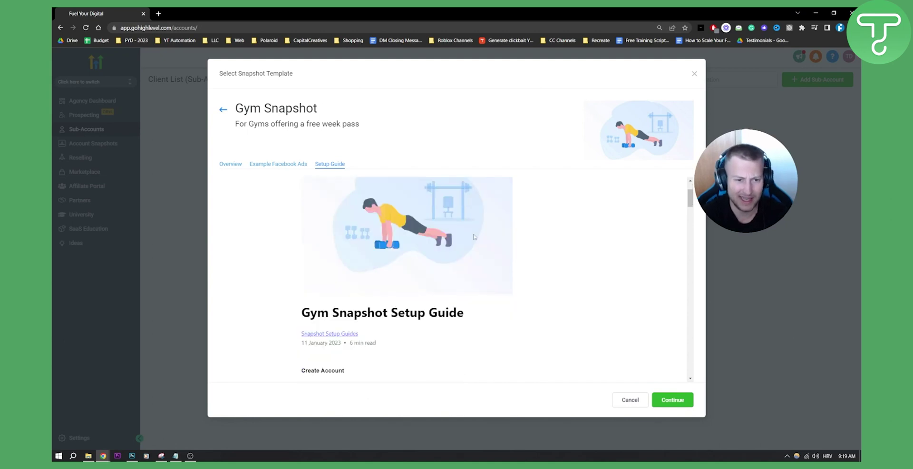
{"action": "scroll", "coordinate": [327, 190], "scroll_direction": "up", "scroll_amount": 1}
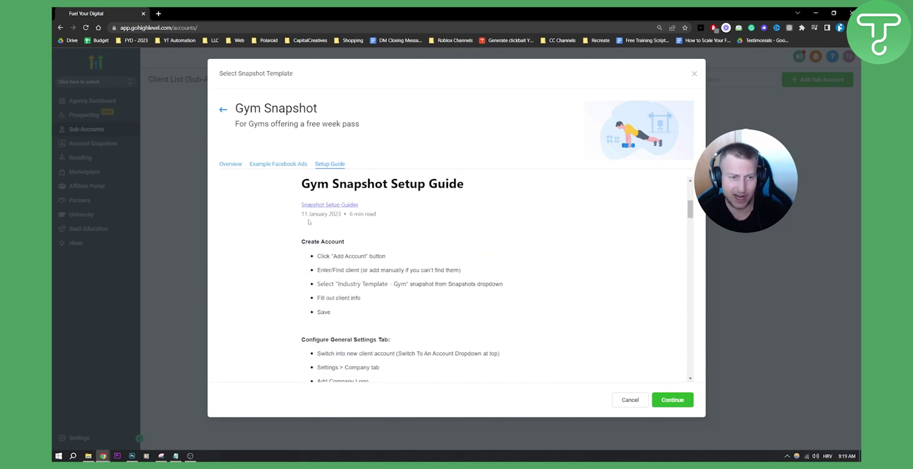
{"action": "scroll", "coordinate": [309, 222], "scroll_direction": "down", "scroll_amount": 1}
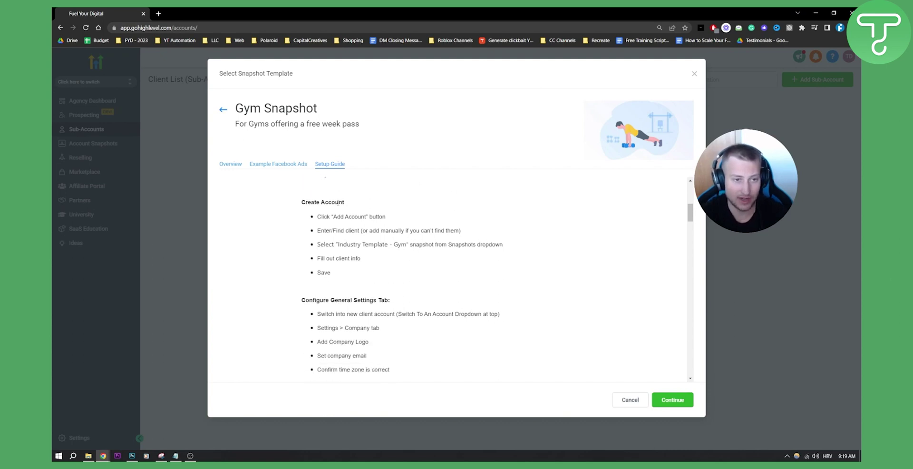
{"action": "scroll", "coordinate": [295, 271], "scroll_direction": "down", "scroll_amount": 1}
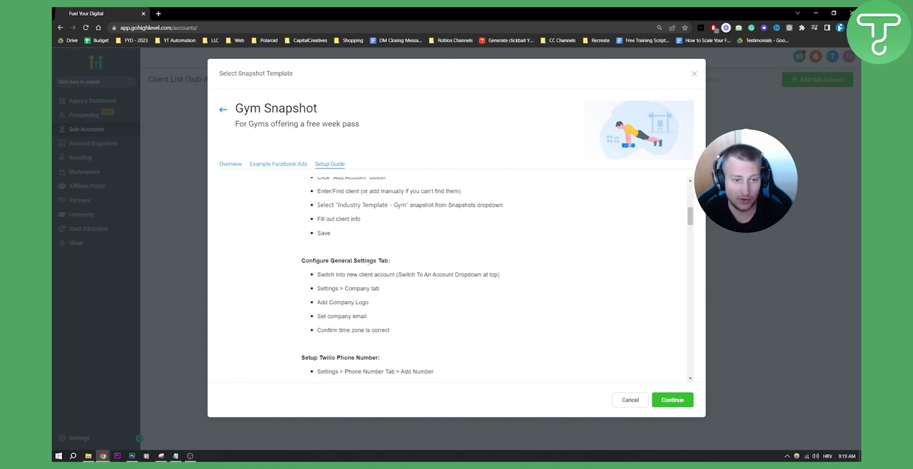
{"action": "scroll", "coordinate": [361, 286], "scroll_direction": "down", "scroll_amount": 1}
{"action": "scroll", "coordinate": [357, 317], "scroll_direction": "down", "scroll_amount": 4}
{"action": "scroll", "coordinate": [368, 321], "scroll_direction": "down", "scroll_amount": 4}
{"action": "scroll", "coordinate": [368, 321], "scroll_direction": "down", "scroll_amount": 9}
{"action": "scroll", "coordinate": [362, 287], "scroll_direction": "up", "scroll_amount": 8}
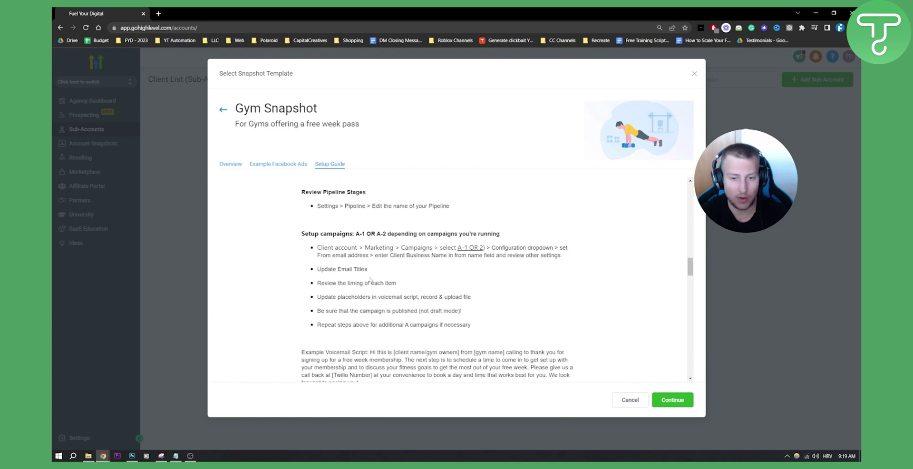
{"action": "left_click", "coordinate": [224, 110]}
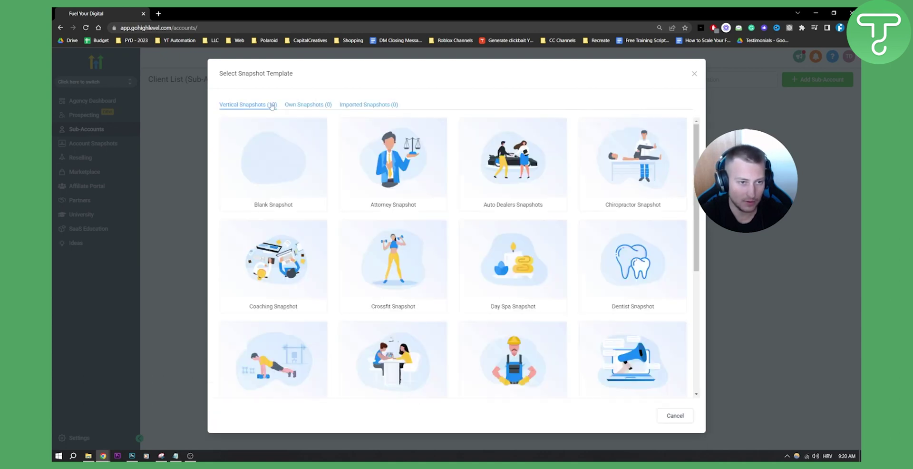
Choose the Gym Snapshot template with Select & Continue
{"action": "scroll", "coordinate": [284, 306], "scroll_direction": "down", "scroll_amount": 2}
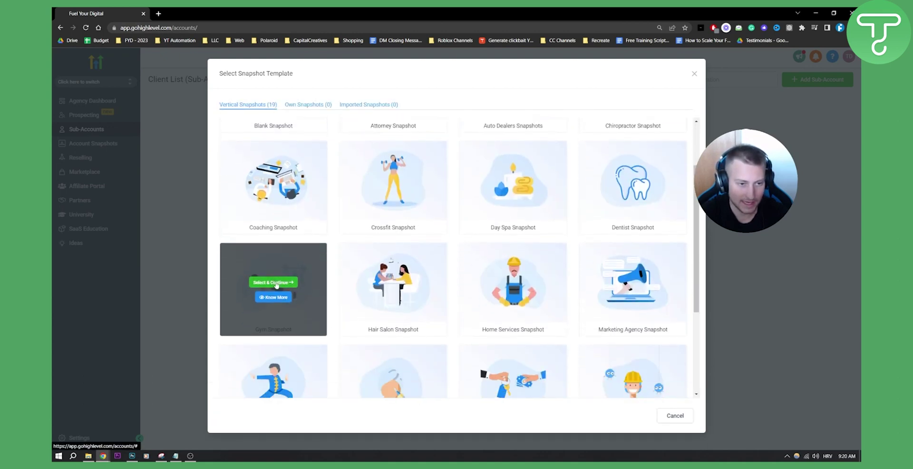
{"action": "left_click", "coordinate": [275, 283]}
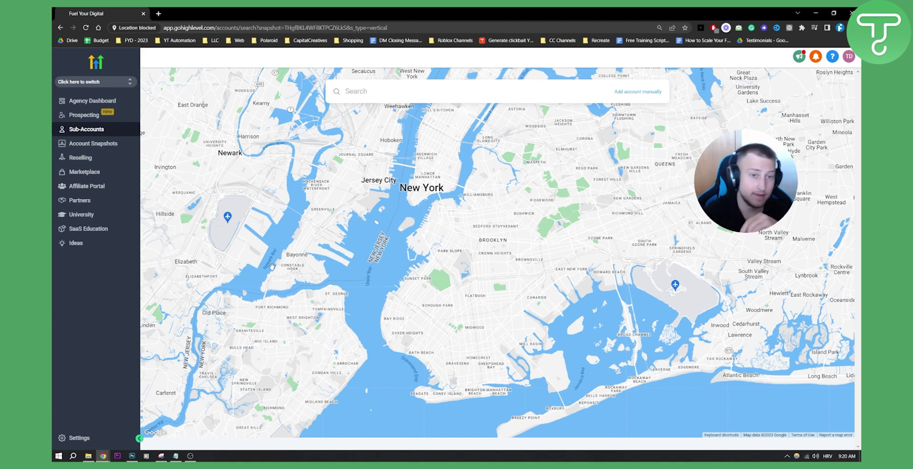
{"action": "left_click_drag", "start_coordinate": [418, 193], "coordinate": [442, 237]}
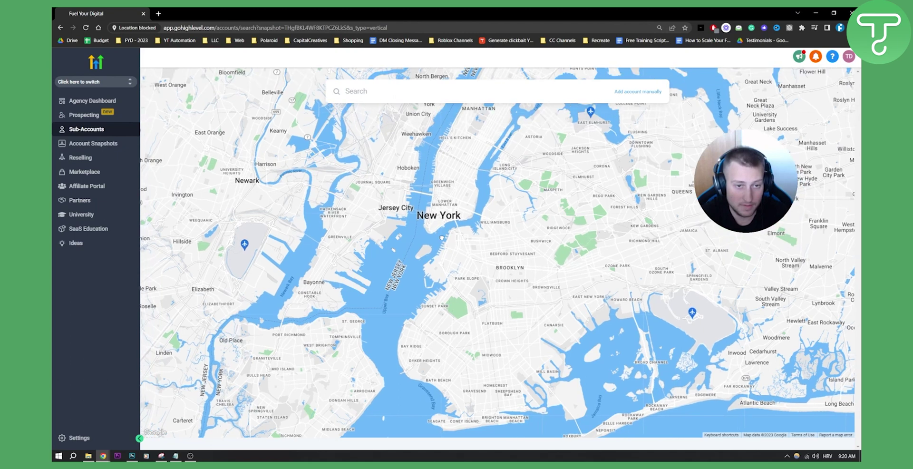
{"action": "scroll", "coordinate": [442, 254], "scroll_direction": "up", "scroll_amount": 5}
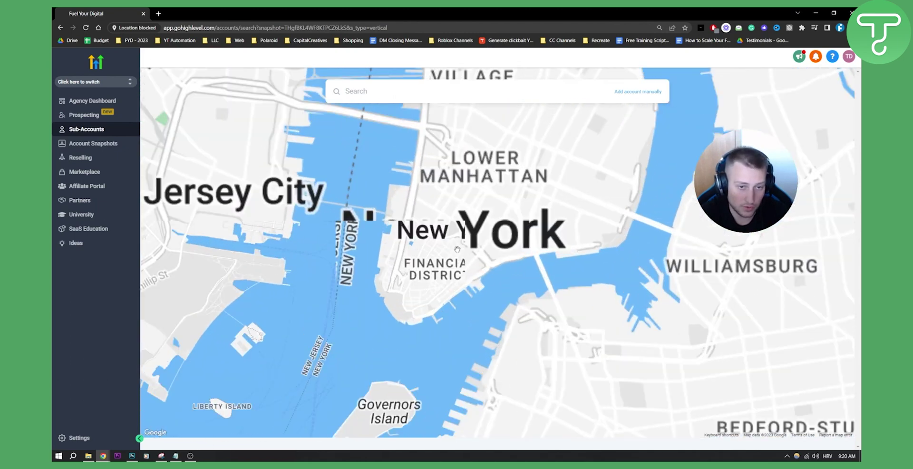
{"action": "scroll", "coordinate": [457, 249], "scroll_direction": "up", "scroll_amount": 3}
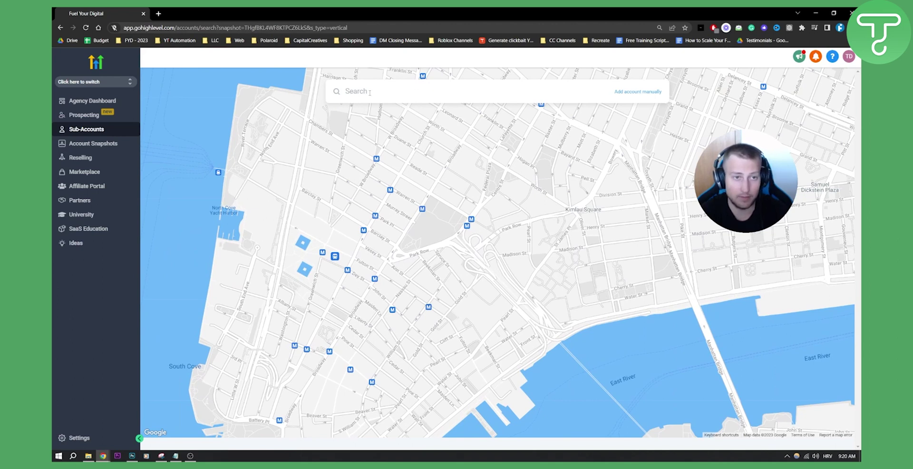
{"action": "scroll", "coordinate": [333, 293], "scroll_direction": "down", "scroll_amount": 3}
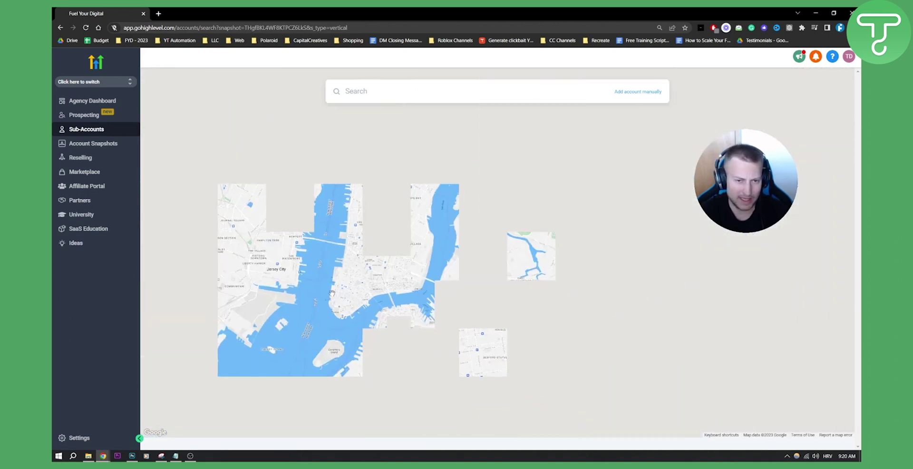
{"action": "scroll", "coordinate": [332, 292], "scroll_direction": "down", "scroll_amount": 4}
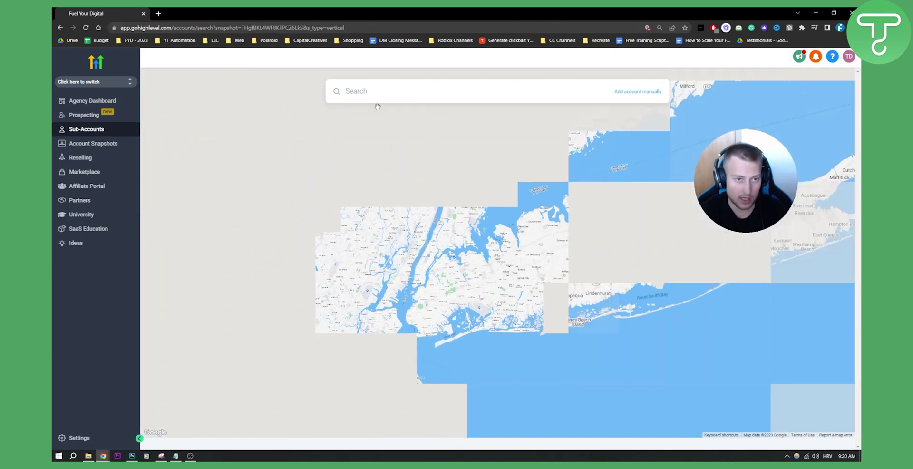
Search 'golds gym' and use the Gold's Gym listing at 100 Hollister Road, Teterboro
{"action": "type", "text": "golds gym"}
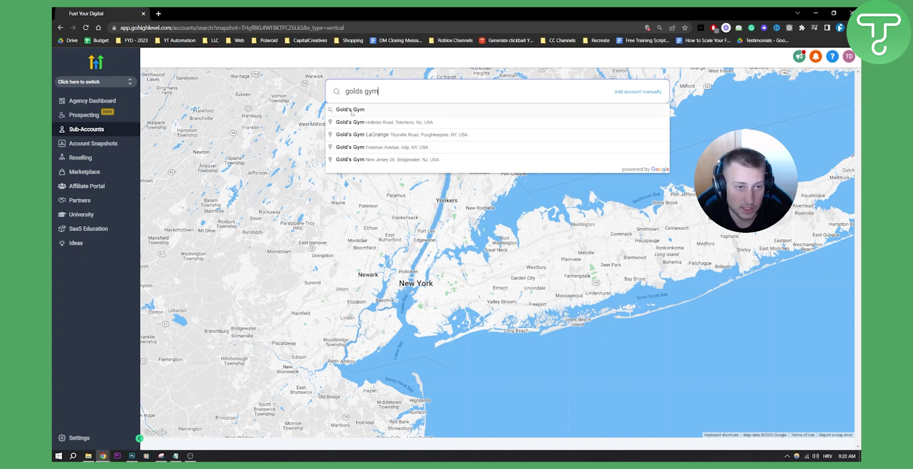
{"action": "left_click", "coordinate": [411, 124]}
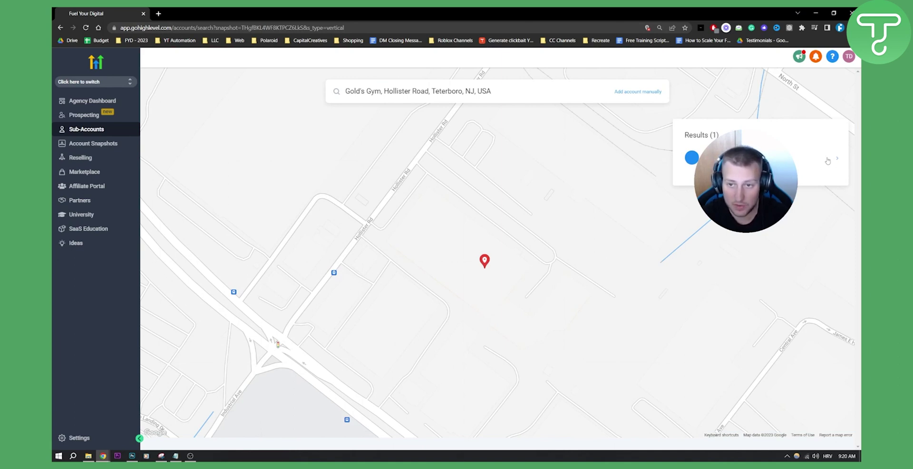
{"action": "left_click", "coordinate": [770, 159]}
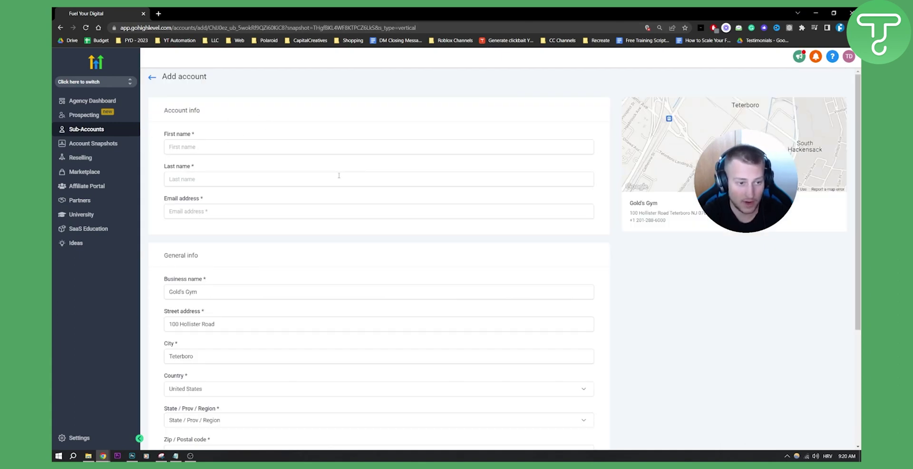
{"action": "scroll", "coordinate": [339, 175], "scroll_direction": "down", "scroll_amount": 4}
{"action": "scroll", "coordinate": [304, 174], "scroll_direction": "up", "scroll_amount": 4}
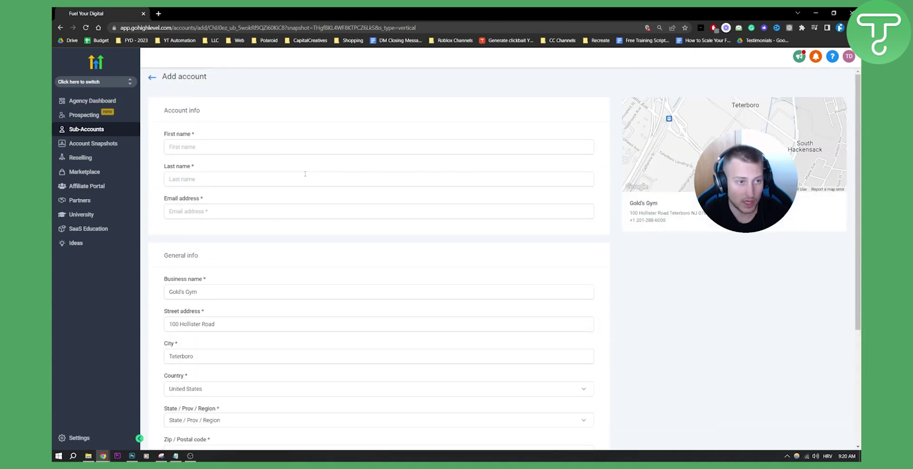
{"action": "scroll", "coordinate": [244, 187], "scroll_direction": "down", "scroll_amount": 4}
{"action": "scroll", "coordinate": [240, 181], "scroll_direction": "up", "scroll_amount": 4}
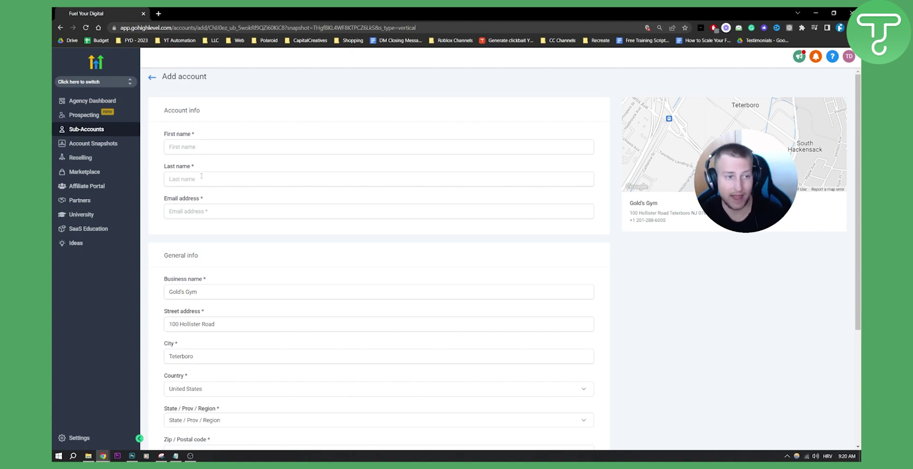
{"action": "scroll", "coordinate": [197, 207], "scroll_direction": "down", "scroll_amount": 4}
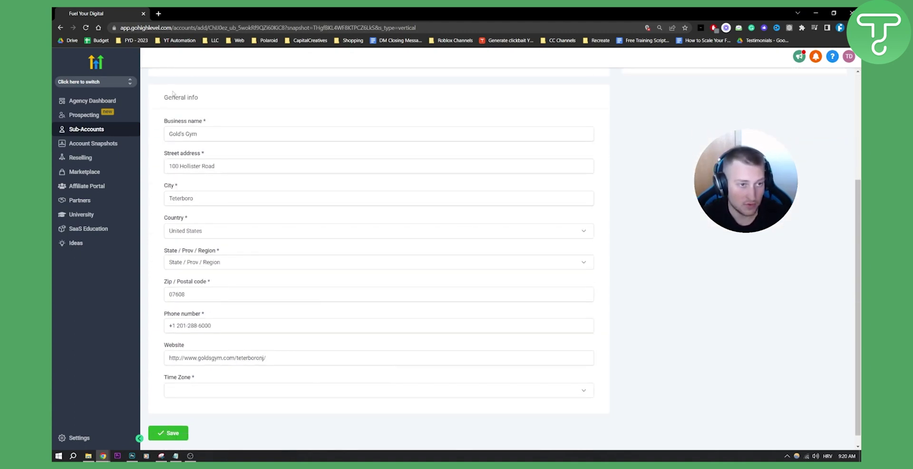
{"action": "scroll", "coordinate": [222, 323], "scroll_direction": "up", "scroll_amount": 4}
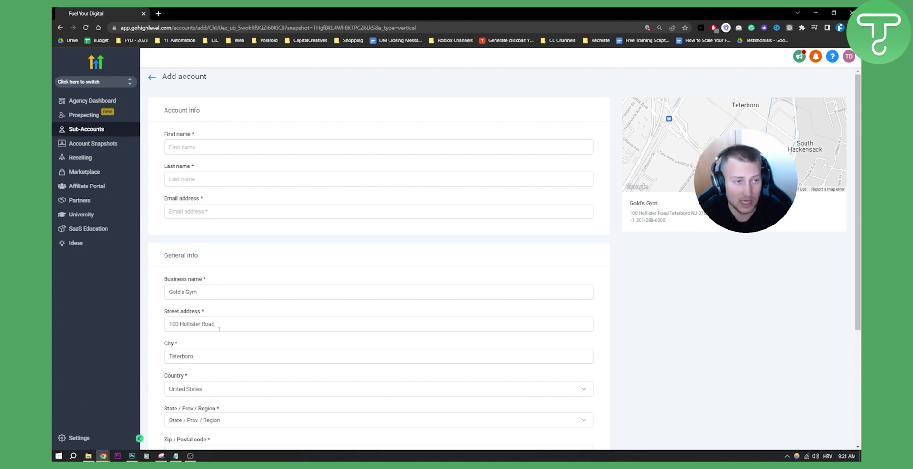
{"action": "scroll", "coordinate": [215, 306], "scroll_direction": "down", "scroll_amount": 2}
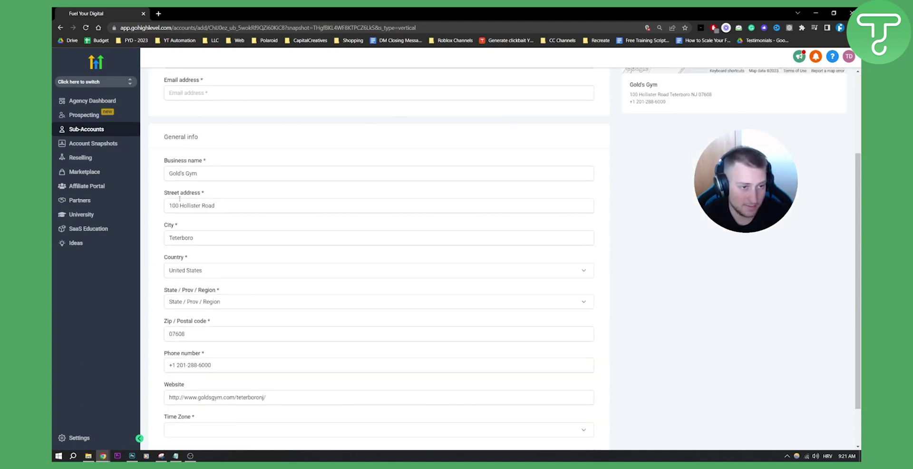
{"action": "scroll", "coordinate": [181, 204], "scroll_direction": "down", "scroll_amount": 1}
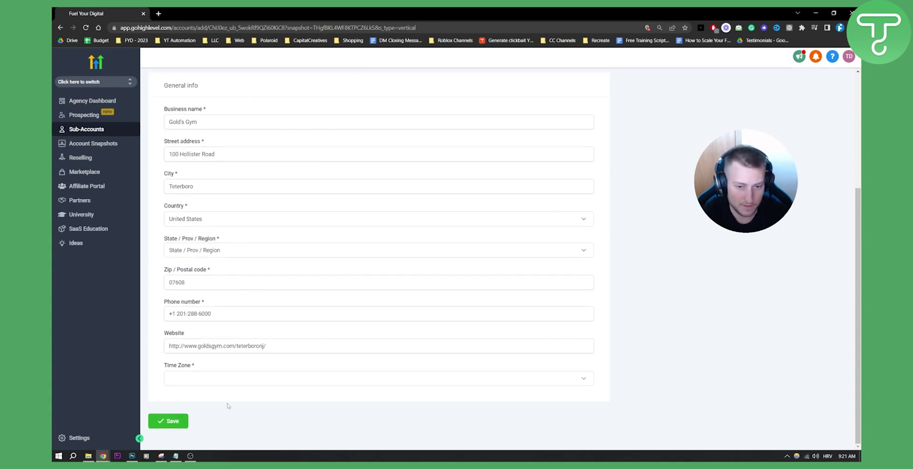
{"action": "scroll", "coordinate": [405, 391], "scroll_direction": "up", "scroll_amount": 4}
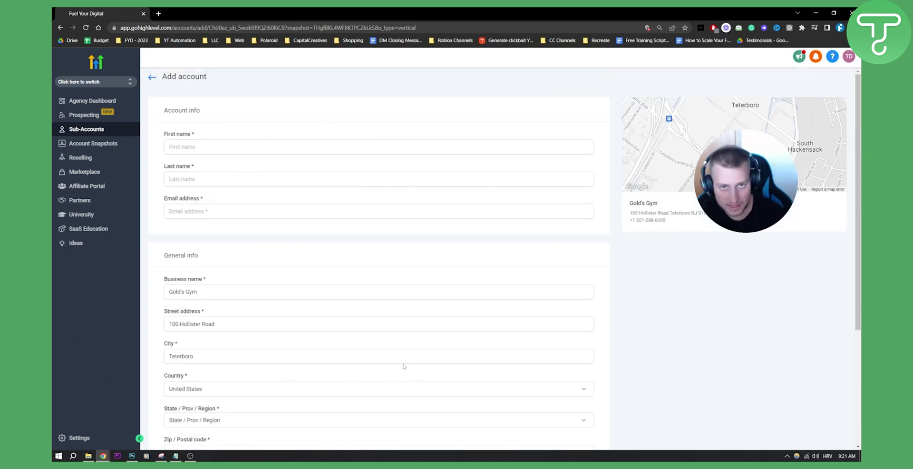
{"action": "left_click", "coordinate": [152, 77]}
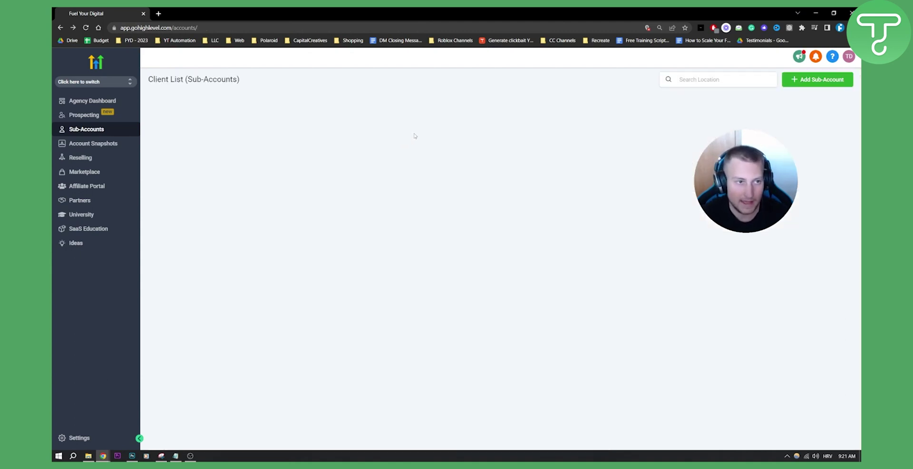
{"action": "left_click", "coordinate": [817, 79]}
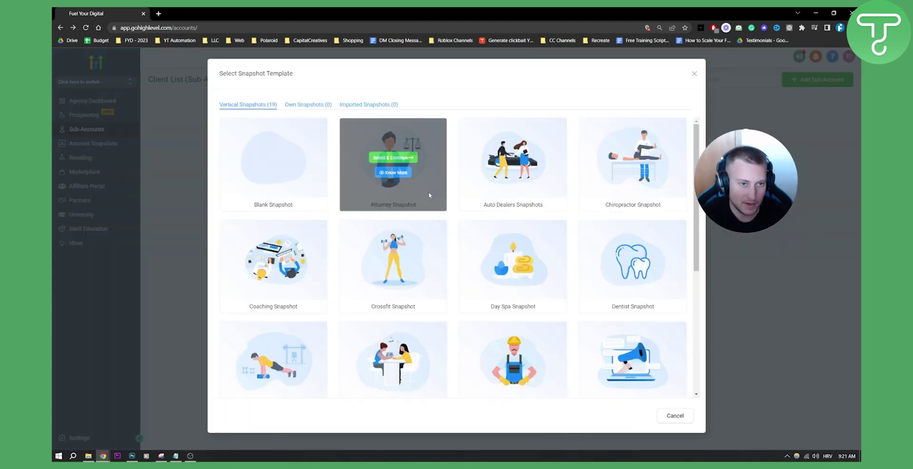
{"action": "left_click", "coordinate": [273, 362]}
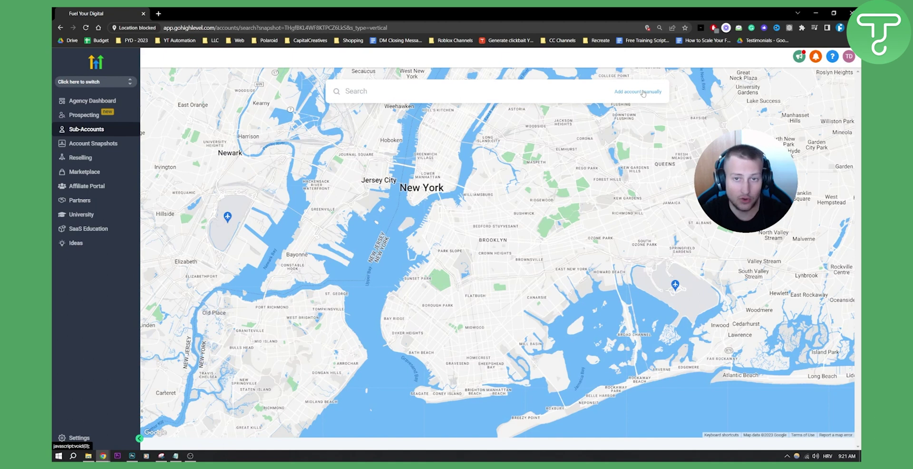
{"action": "left_click", "coordinate": [643, 92]}
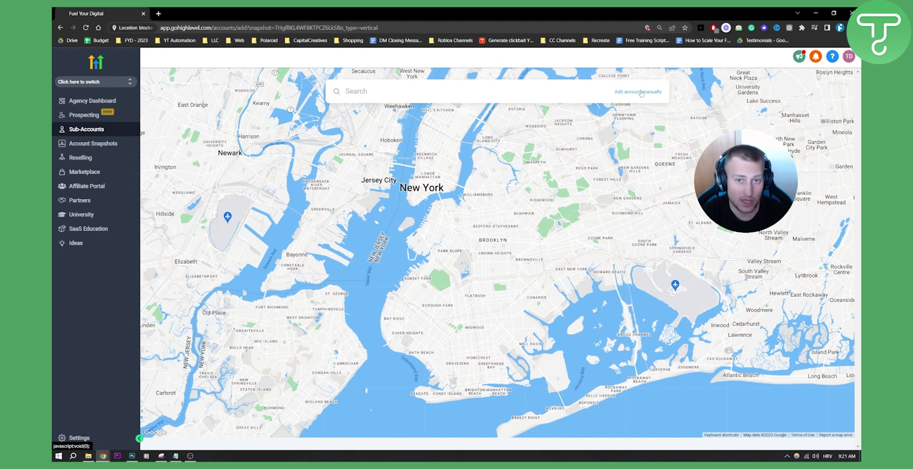
{"action": "scroll", "coordinate": [238, 165], "scroll_direction": "down", "scroll_amount": 3}
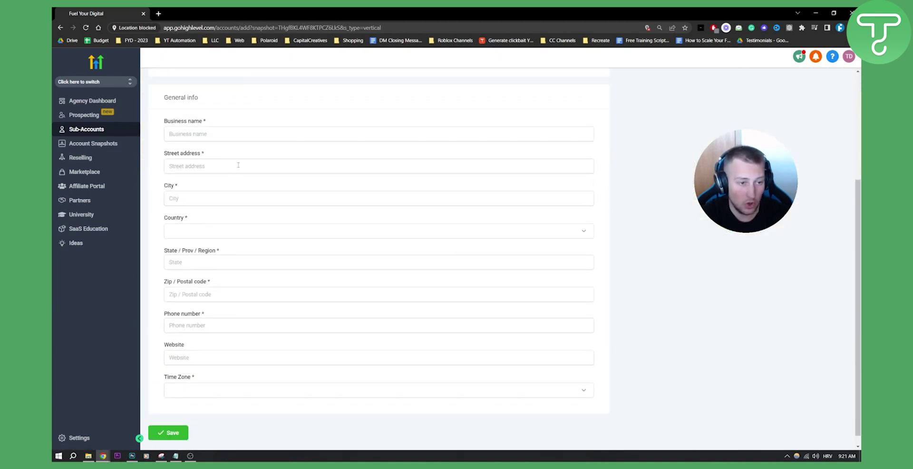
{"action": "scroll", "coordinate": [242, 333], "scroll_direction": "down", "scroll_amount": 1}
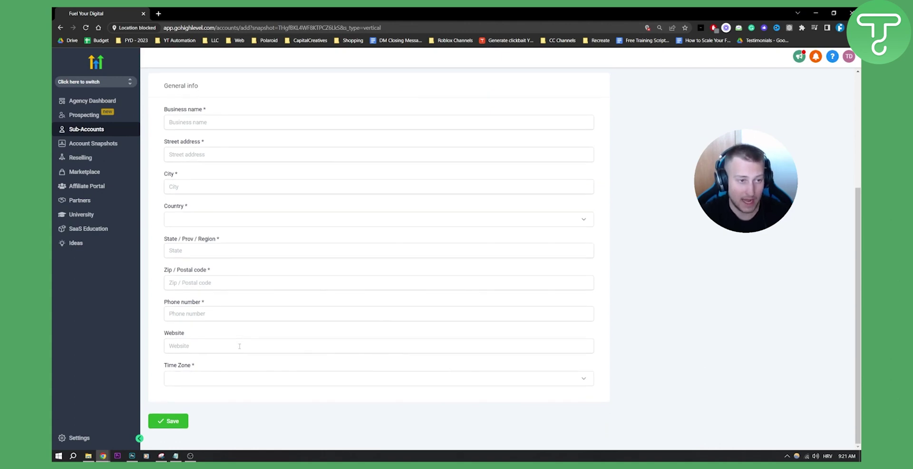
{"action": "scroll", "coordinate": [239, 346], "scroll_direction": "up", "scroll_amount": 4}
{"action": "scroll", "coordinate": [200, 351], "scroll_direction": "down", "scroll_amount": 3}
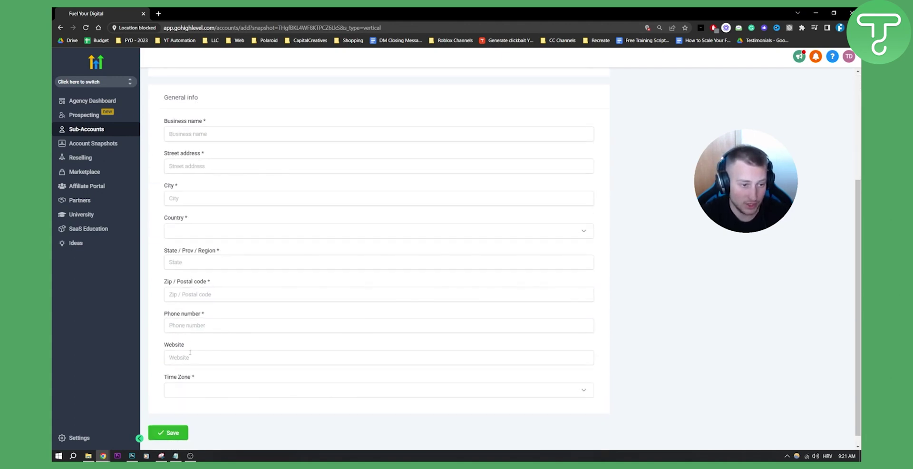
{"action": "scroll", "coordinate": [229, 350], "scroll_direction": "up", "scroll_amount": 3}
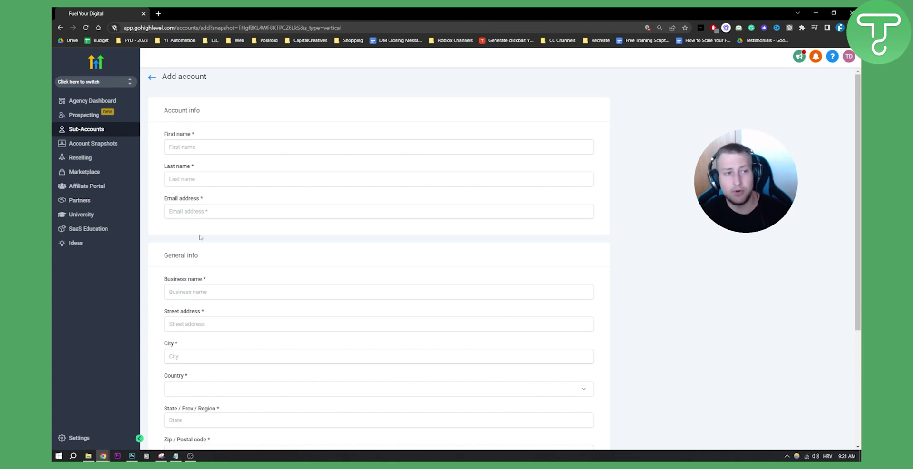
Go back, search 'gym' and pick the Gym Sportsbar listing on 8th Avenue, New York
{"action": "left_click", "coordinate": [153, 78]}
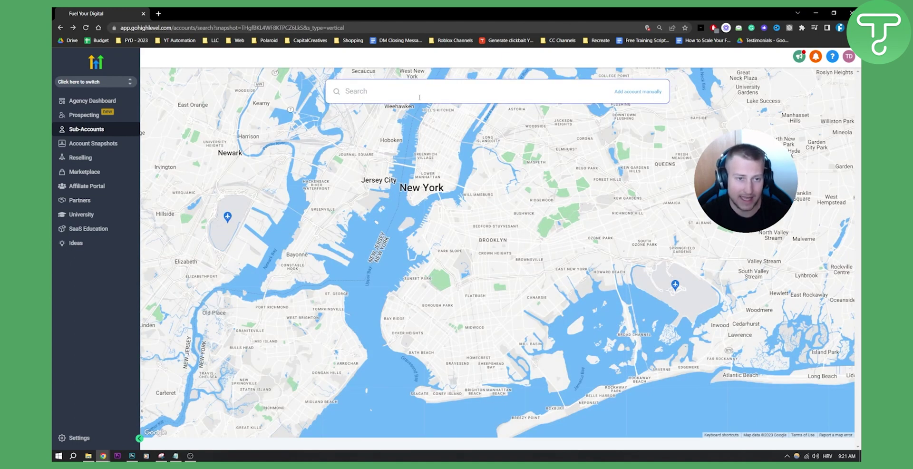
{"action": "type", "text": "gym"}
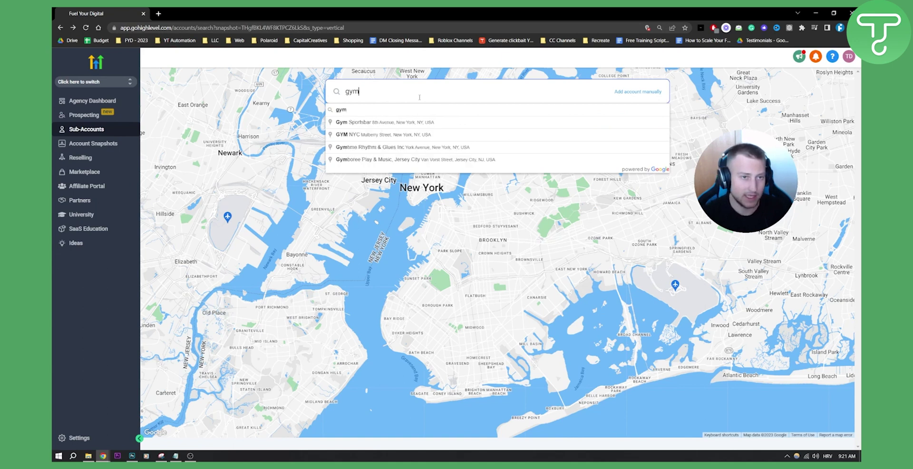
{"action": "left_click", "coordinate": [362, 125]}
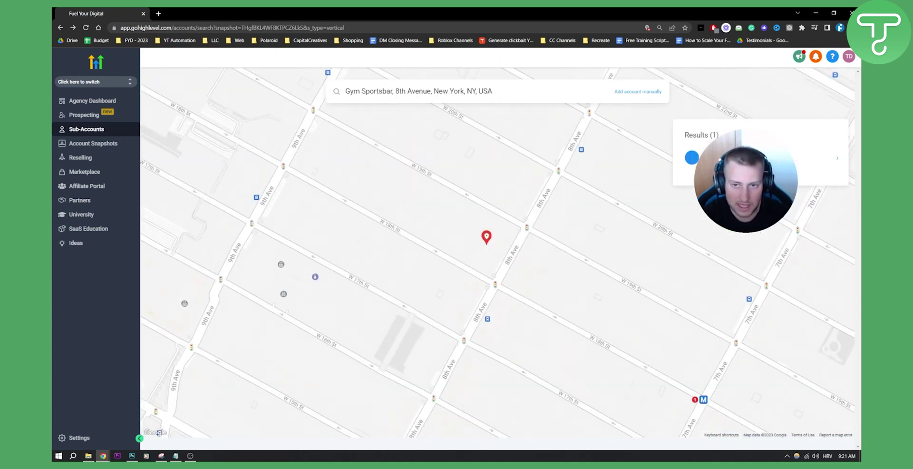
{"action": "left_click", "coordinate": [478, 211]}
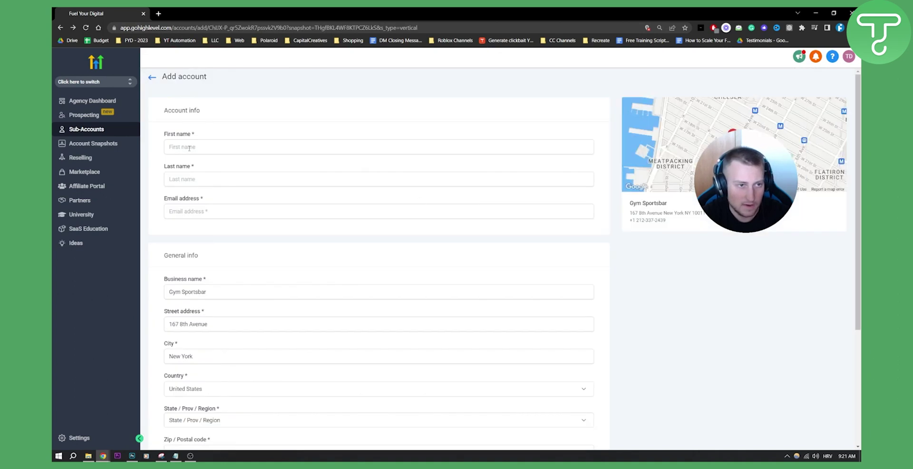
Enter the contact's first name and last name
{"action": "left_click", "coordinate": [190, 148]}
{"action": "type", "text": "John"}
{"action": "key", "text": "Tab"}
{"action": "type", "text": "Smith"}
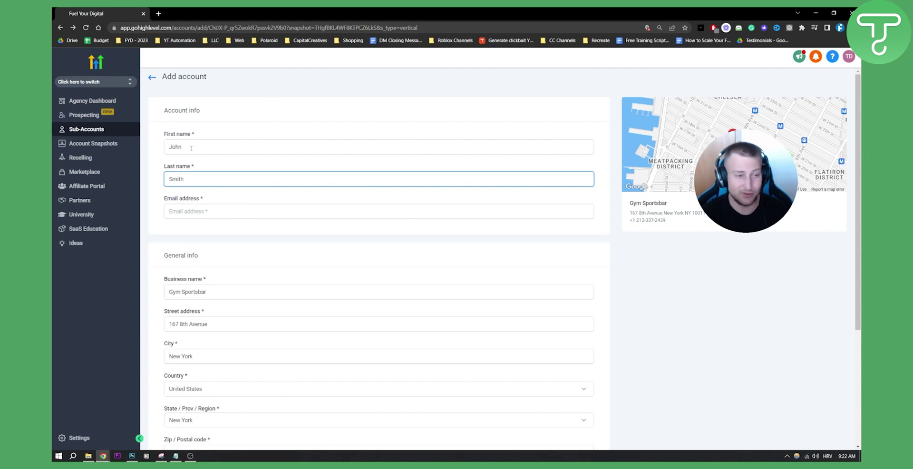
Add the contact's e-mail address and save the Gym Sportsbar sub-account
{"action": "left_click", "coordinate": [199, 208]}
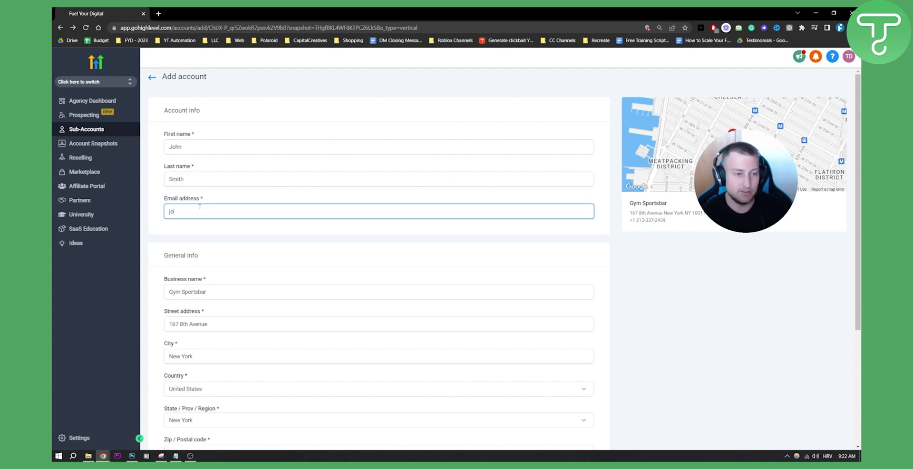
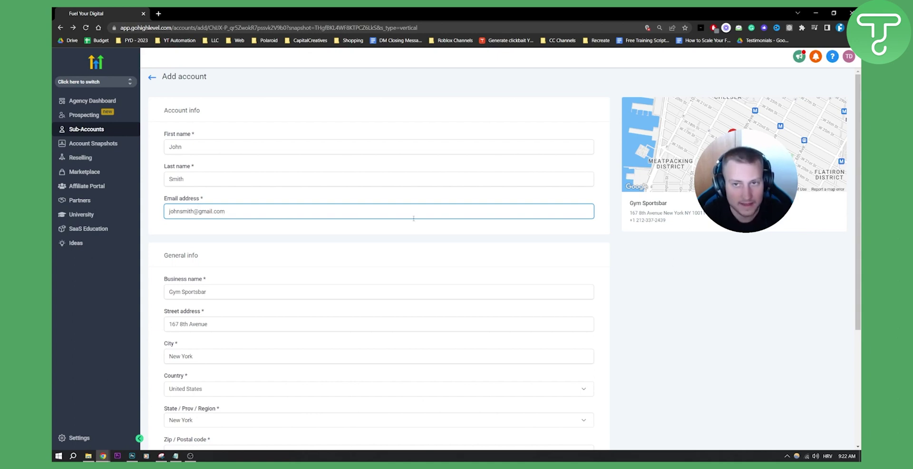
{"action": "scroll", "coordinate": [265, 149], "scroll_direction": "down", "scroll_amount": 4}
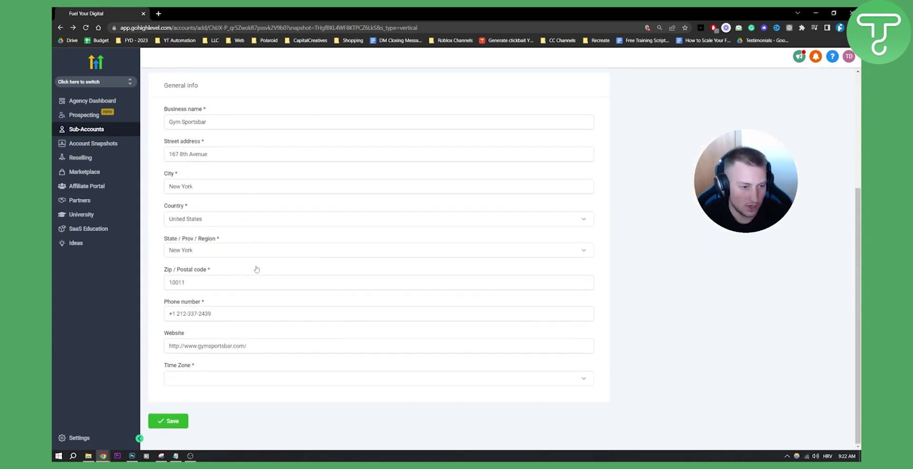
{"action": "left_click", "coordinate": [175, 422]}
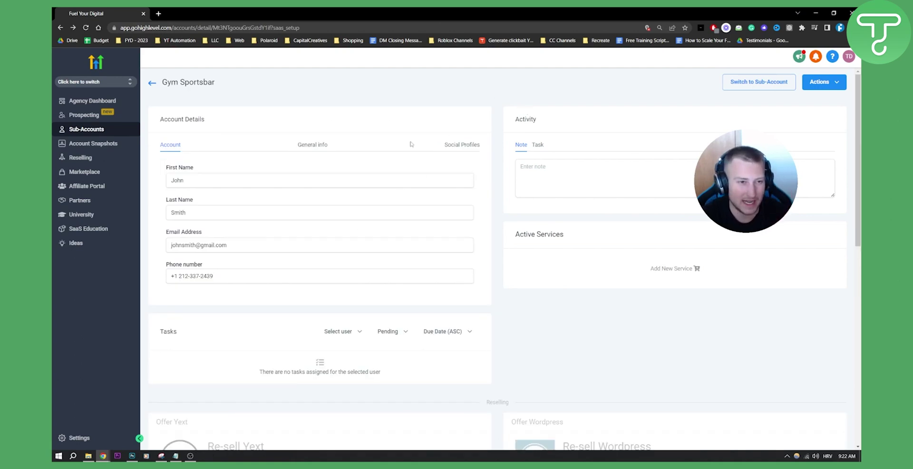
{"action": "scroll", "coordinate": [330, 143], "scroll_direction": "down", "scroll_amount": 4}
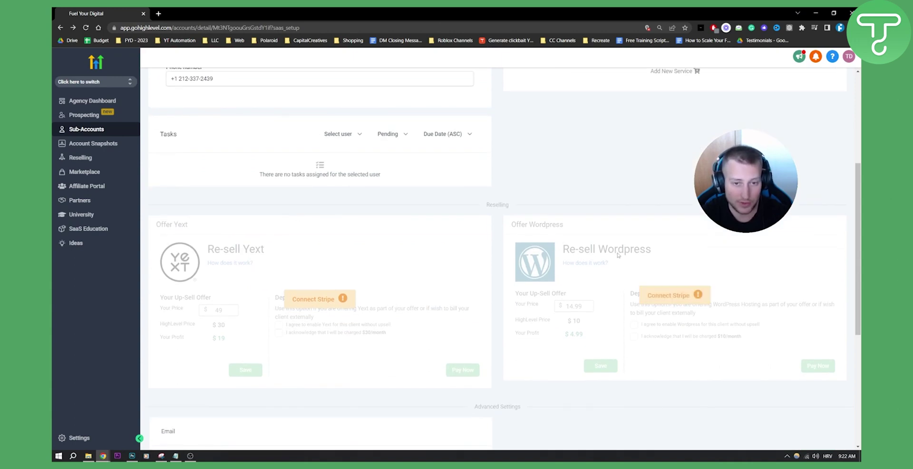
{"action": "scroll", "coordinate": [287, 271], "scroll_direction": "down", "scroll_amount": 1}
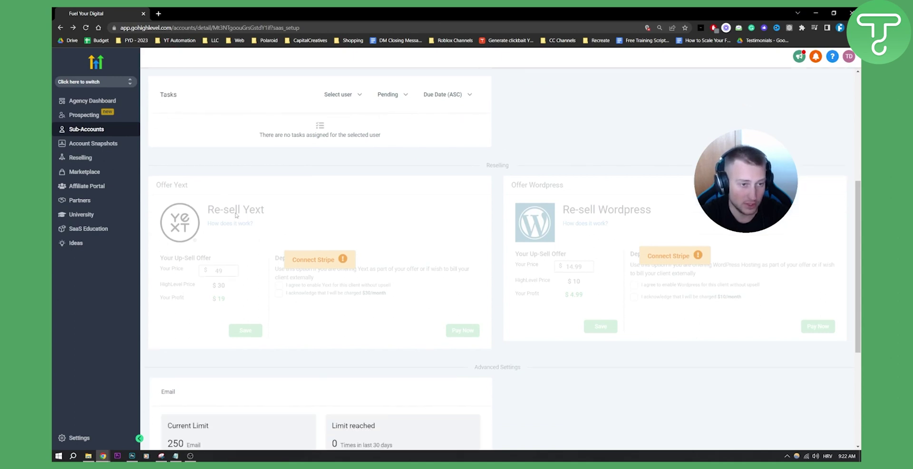
{"action": "scroll", "coordinate": [254, 275], "scroll_direction": "down", "scroll_amount": 3}
{"action": "scroll", "coordinate": [231, 245], "scroll_direction": "down", "scroll_amount": 2}
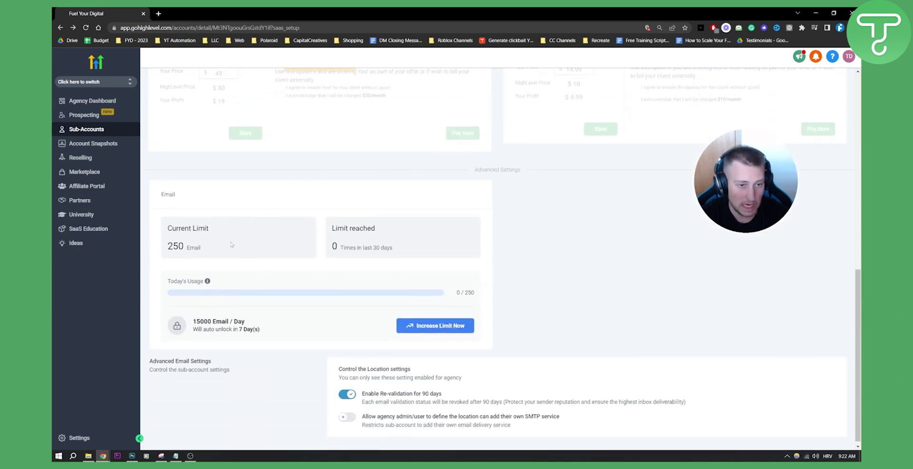
{"action": "scroll", "coordinate": [613, 248], "scroll_direction": "up", "scroll_amount": 10}
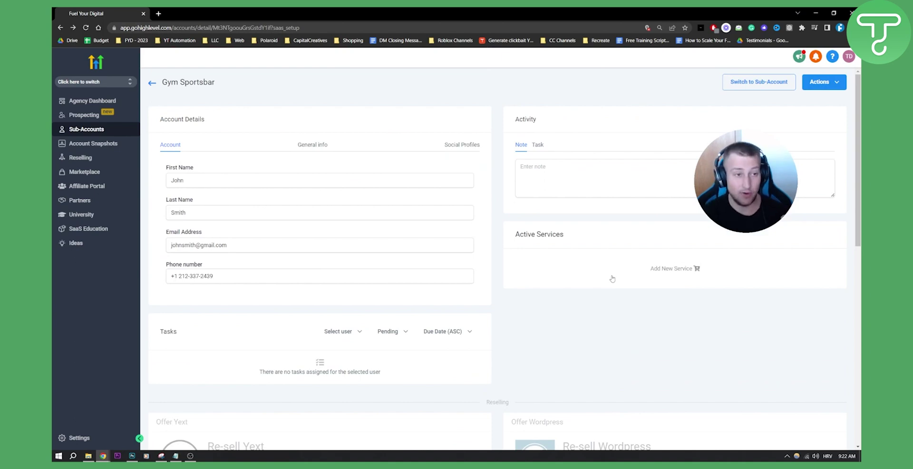
Review the General info tab and check the Actions menu without choosing anything
{"action": "left_click", "coordinate": [302, 146]}
{"action": "scroll", "coordinate": [305, 143], "scroll_direction": "down", "scroll_amount": 1}
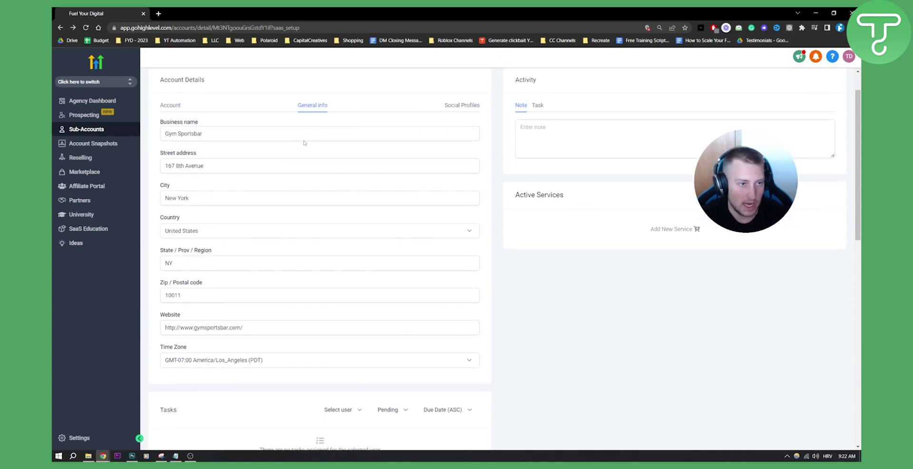
{"action": "scroll", "coordinate": [282, 293], "scroll_direction": "up", "scroll_amount": 1}
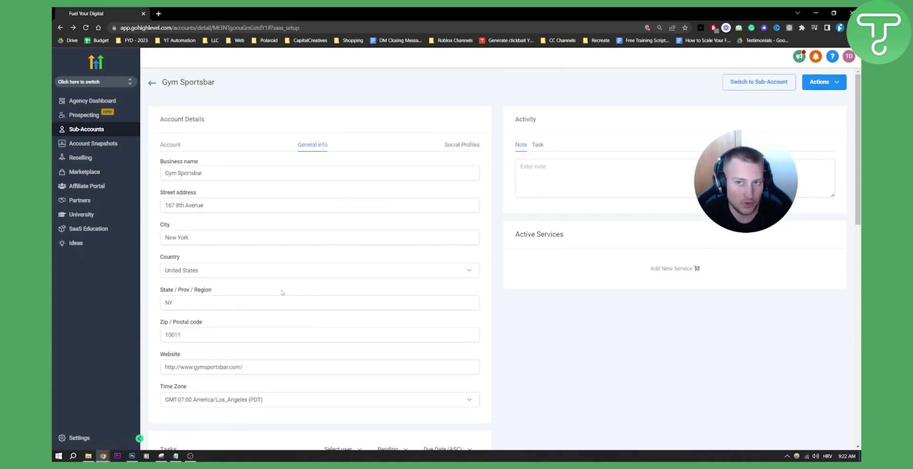
{"action": "left_click", "coordinate": [834, 86]}
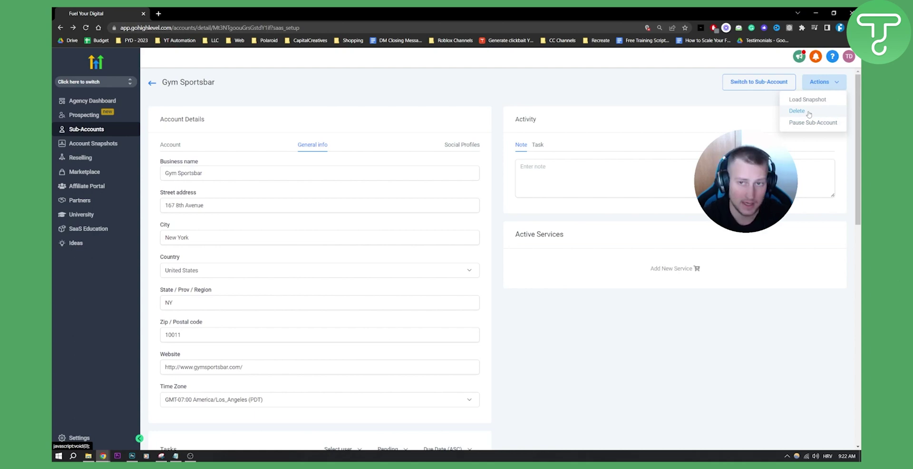
{"action": "left_click", "coordinate": [376, 141]}
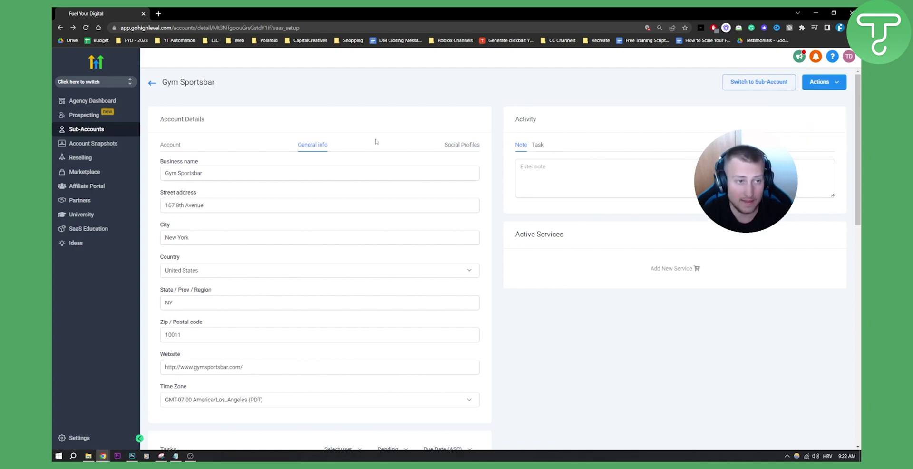
Look over the blank Social Profiles URLs, then go to the Marketplace
{"action": "left_click", "coordinate": [468, 146]}
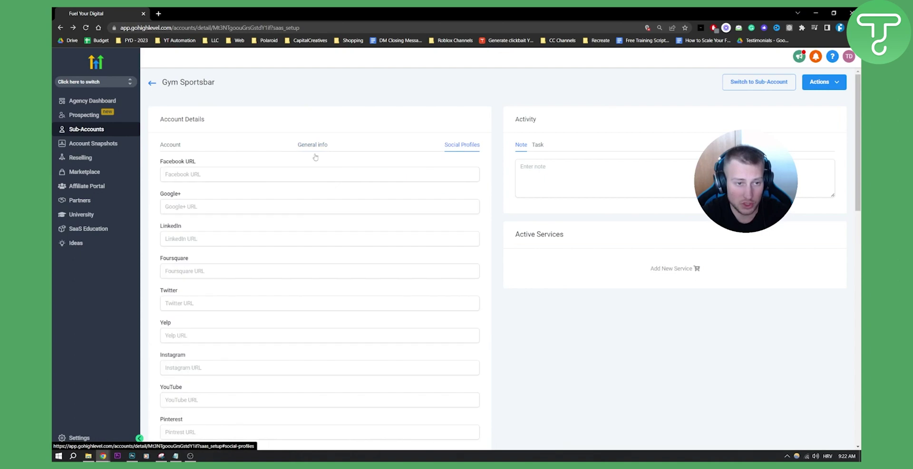
{"action": "scroll", "coordinate": [285, 230], "scroll_direction": "down", "scroll_amount": 2}
{"action": "scroll", "coordinate": [483, 248], "scroll_direction": "up", "scroll_amount": 2}
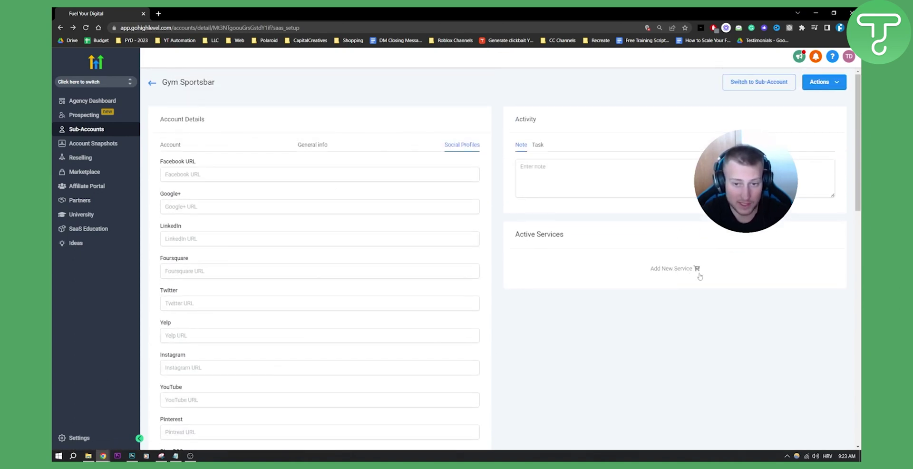
{"action": "left_click", "coordinate": [697, 271]}
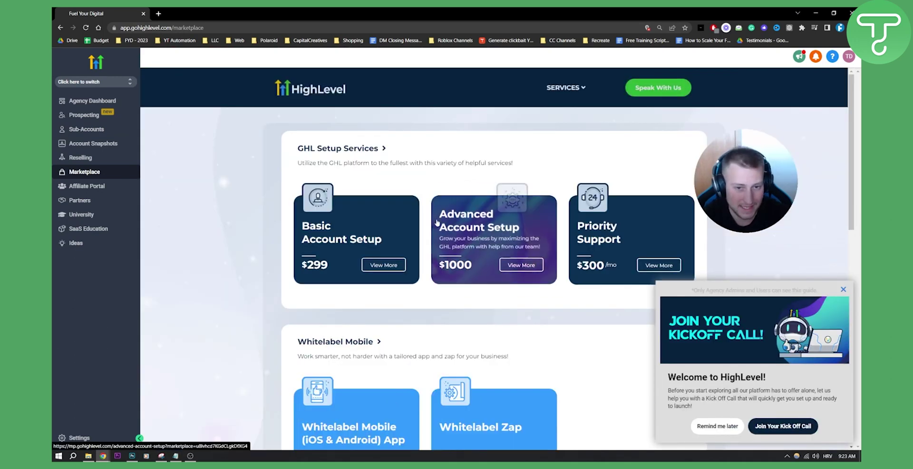
{"action": "scroll", "coordinate": [674, 220], "scroll_direction": "down", "scroll_amount": 2}
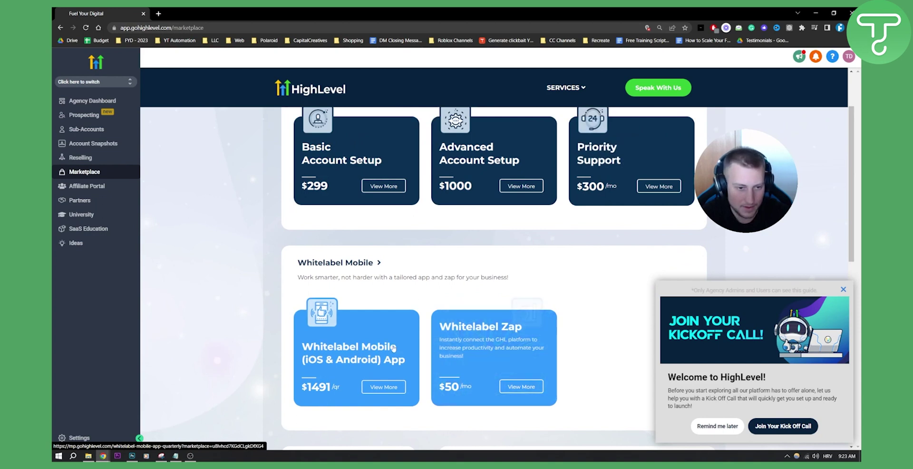
{"action": "scroll", "coordinate": [381, 335], "scroll_direction": "up", "scroll_amount": 2}
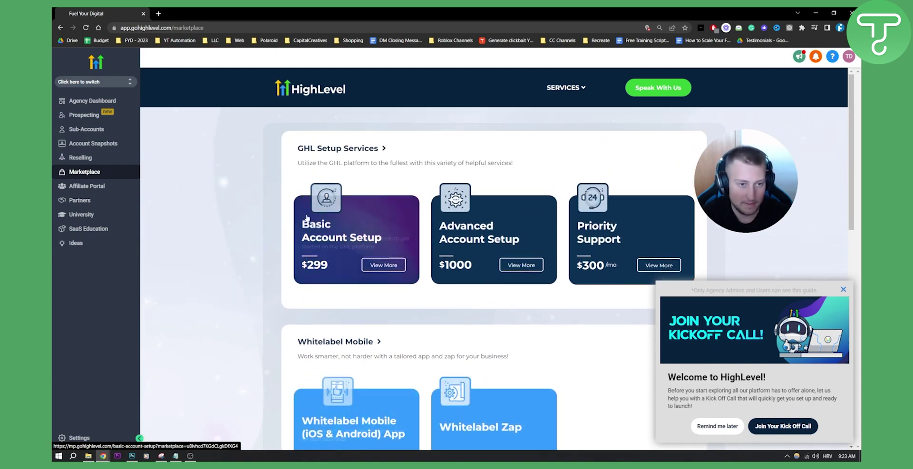
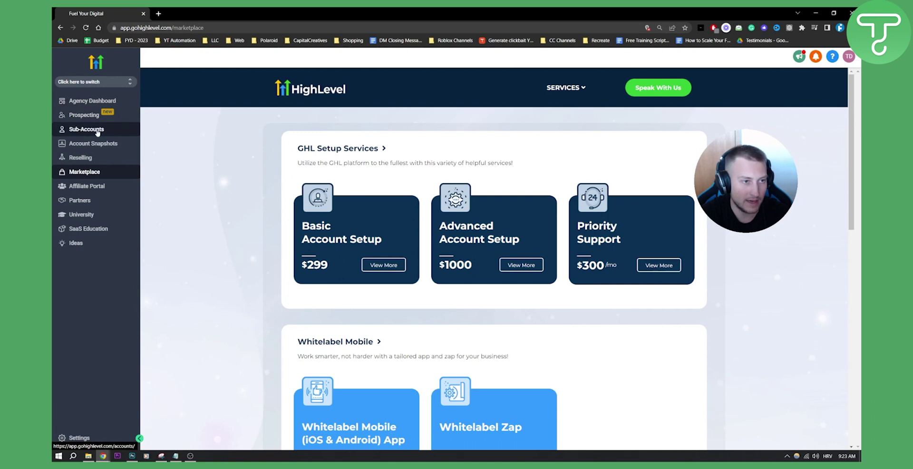
Open Gym Sportsbar from the Sub-Accounts list, view its Task fields, and switch into it
{"action": "left_click", "coordinate": [97, 131]}
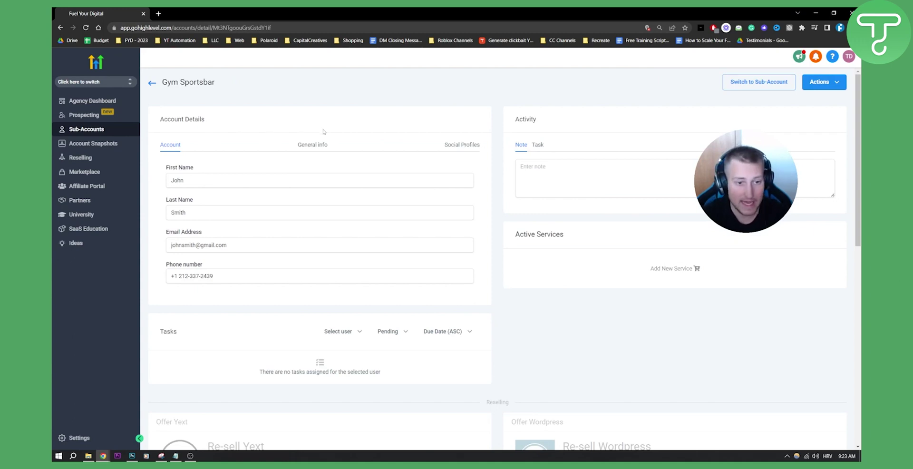
{"action": "left_click", "coordinate": [539, 146]}
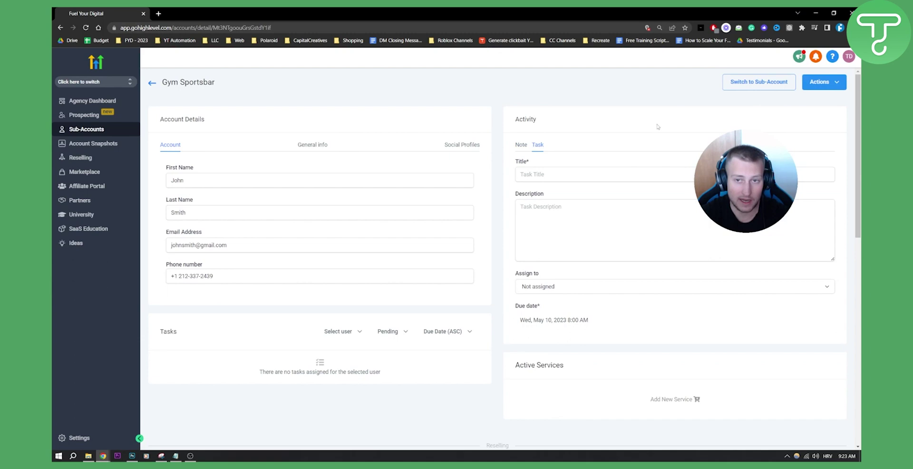
{"action": "left_click", "coordinate": [764, 86]}
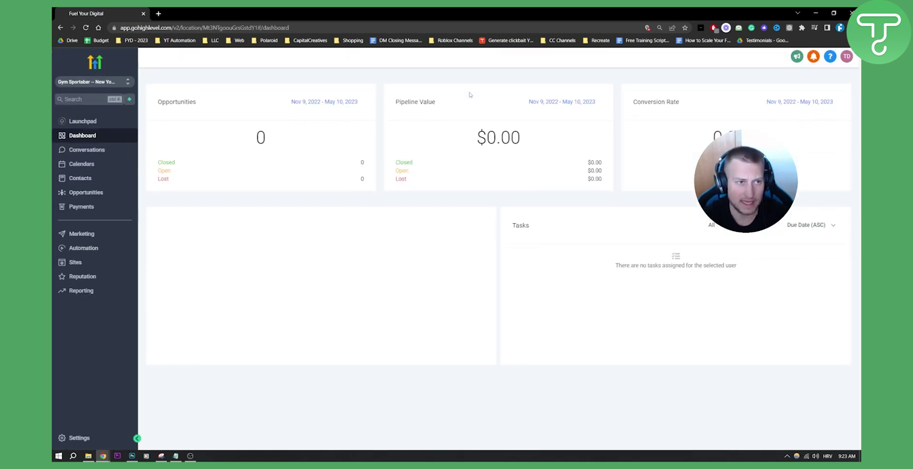
Check the account switcher, then set the Manual Actions Campaign / Workflow filter to All
{"action": "left_click", "coordinate": [100, 83]}
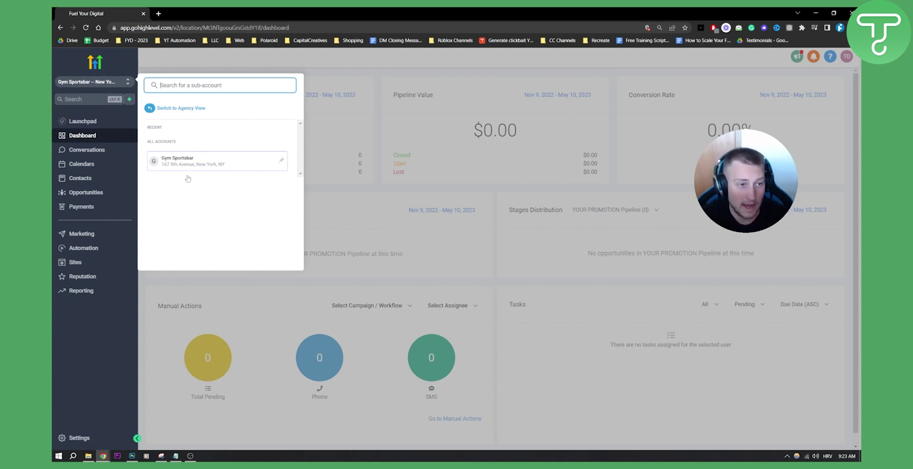
{"action": "left_click", "coordinate": [109, 83]}
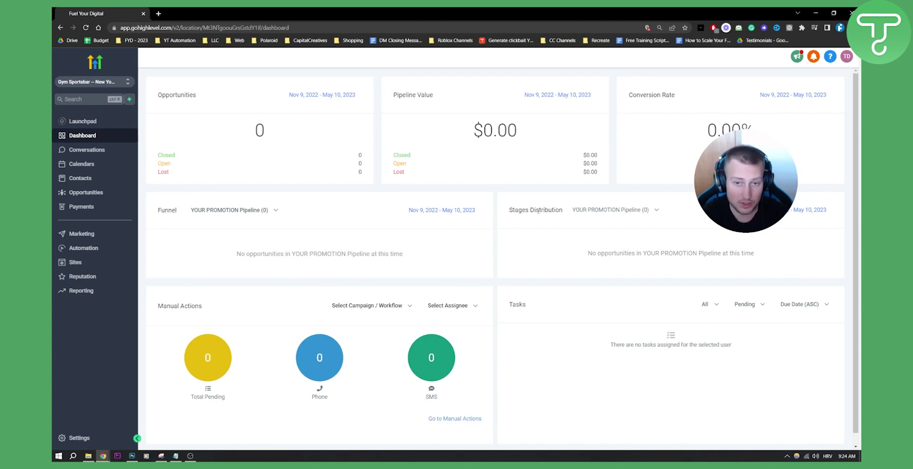
{"action": "scroll", "coordinate": [465, 308], "scroll_direction": "down", "scroll_amount": 1}
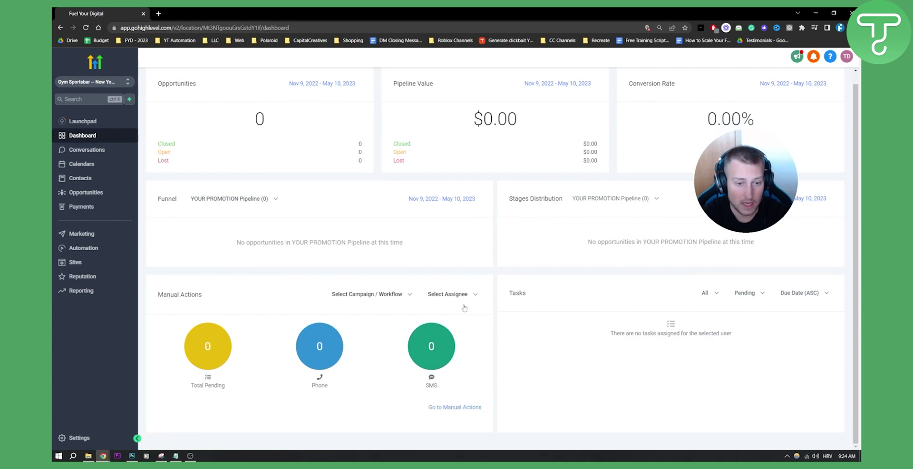
{"action": "left_click", "coordinate": [389, 298]}
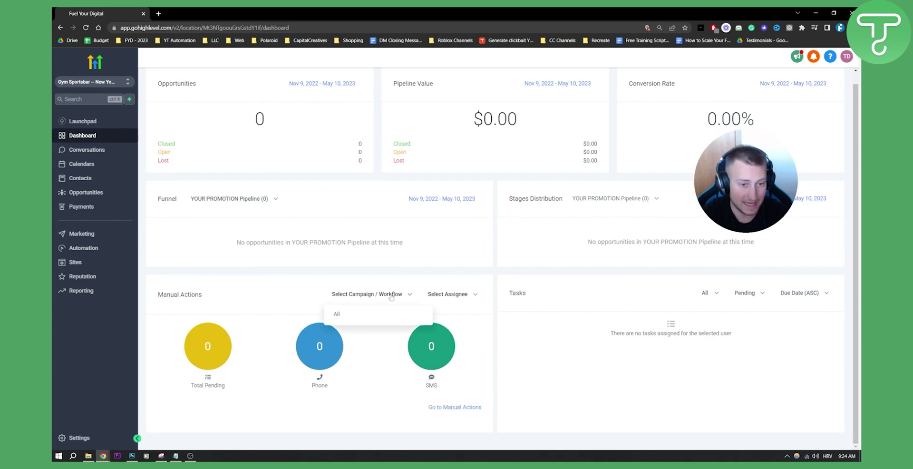
{"action": "left_click", "coordinate": [349, 314]}
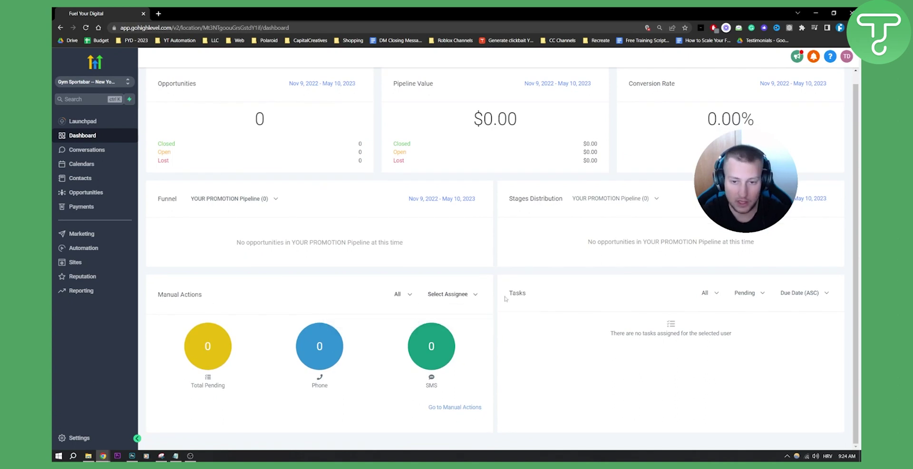
{"action": "scroll", "coordinate": [617, 329], "scroll_direction": "up", "scroll_amount": 1}
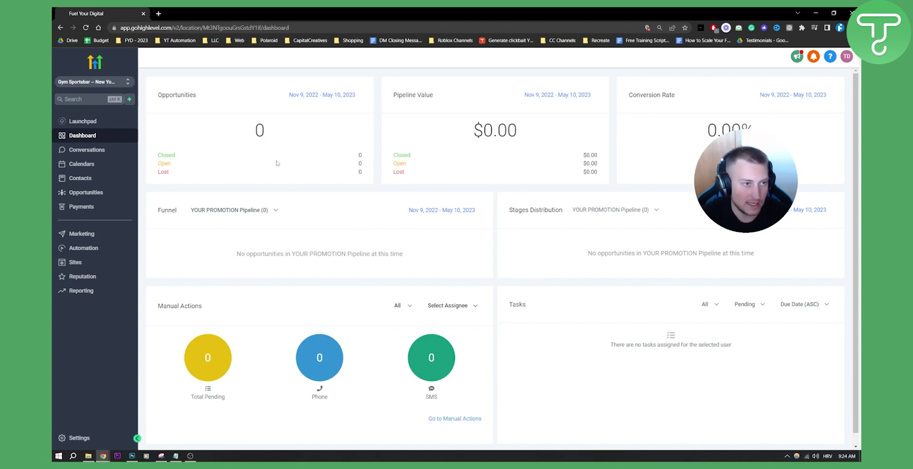
Switch back to Agency View and go to Settings > Team
{"action": "left_click", "coordinate": [119, 86]}
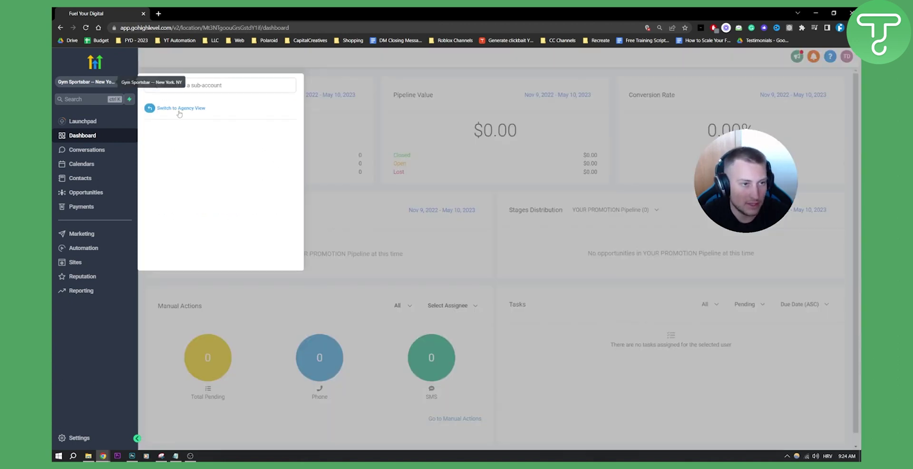
{"action": "key", "text": "Escape"}
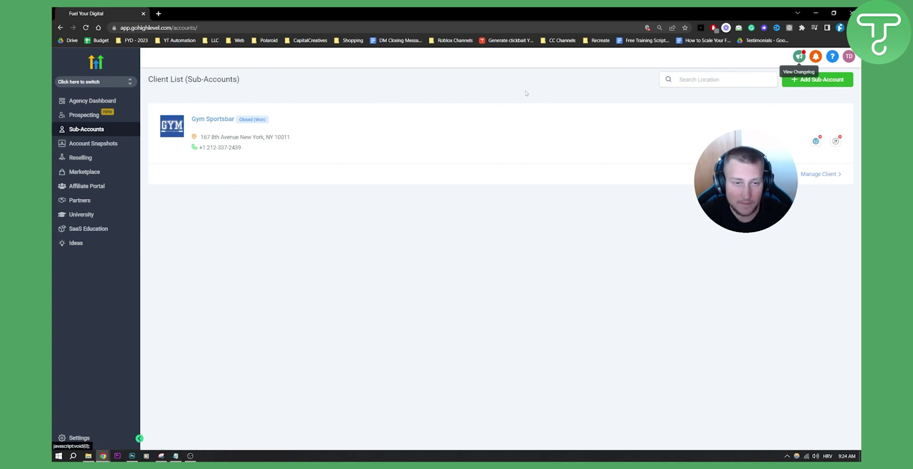
{"action": "left_click", "coordinate": [77, 101]}
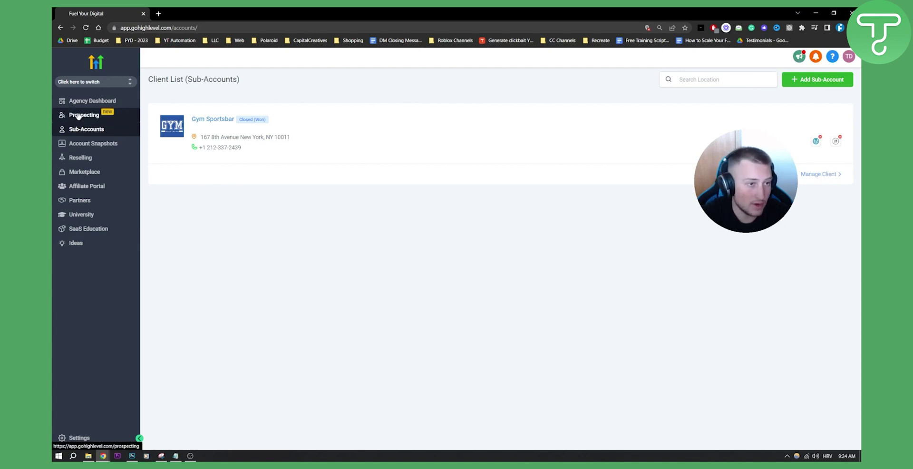
{"action": "left_click", "coordinate": [79, 438]}
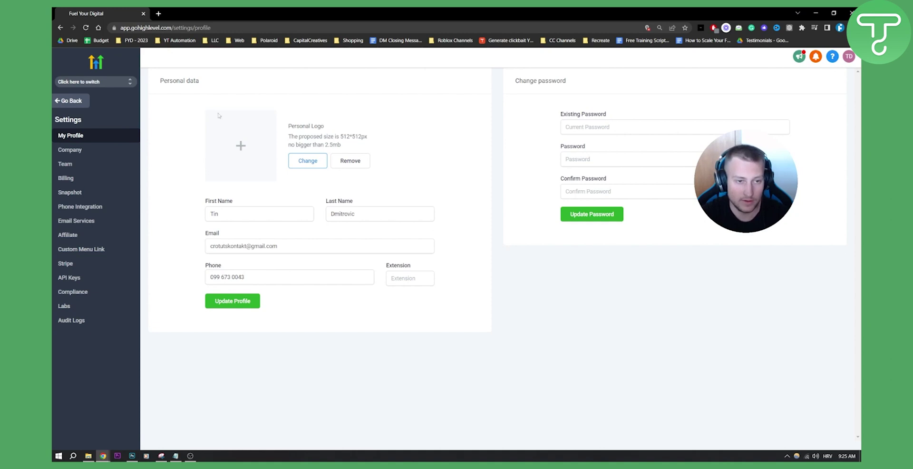
{"action": "left_click", "coordinate": [84, 166]}
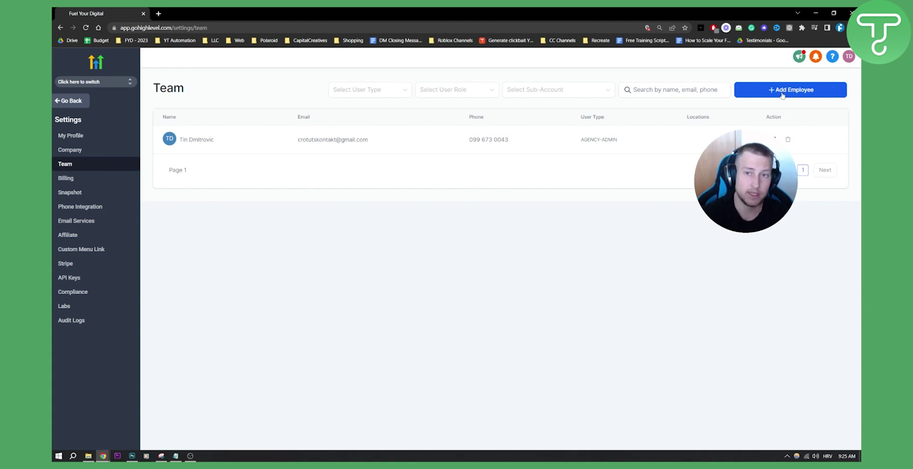
Add a new employee, fill in the member's first and last name, and expand User Permissions
{"action": "left_click", "coordinate": [772, 90]}
{"action": "scroll", "coordinate": [459, 183], "scroll_direction": "down", "scroll_amount": 2}
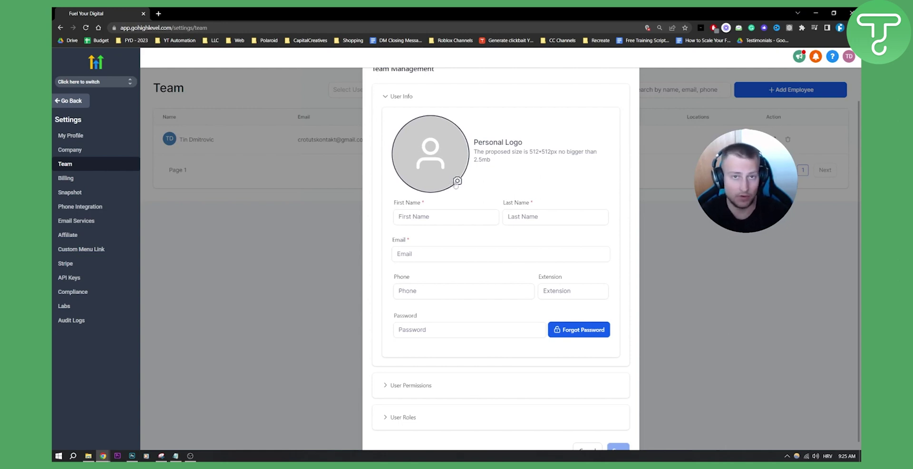
{"action": "left_click", "coordinate": [432, 218]}
{"action": "type", "text": "John"}
{"action": "key", "text": "Tab"}
{"action": "type", "text": "Smith"}
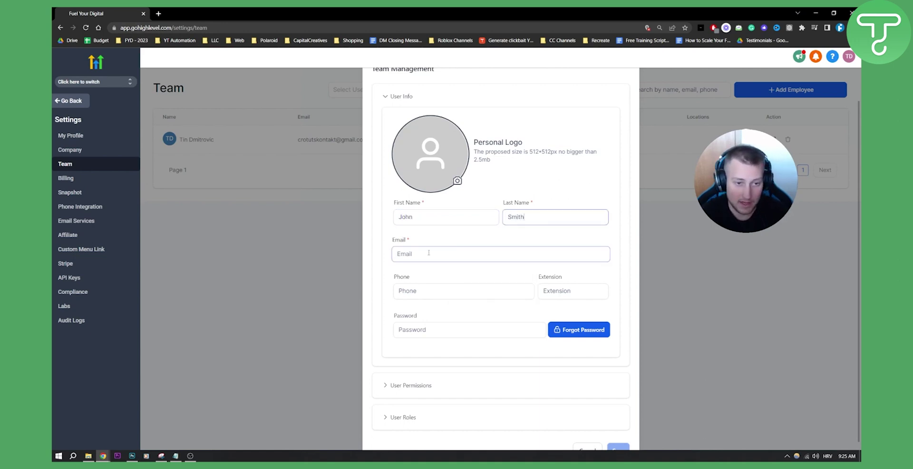
{"action": "scroll", "coordinate": [464, 295], "scroll_direction": "down", "scroll_amount": 1}
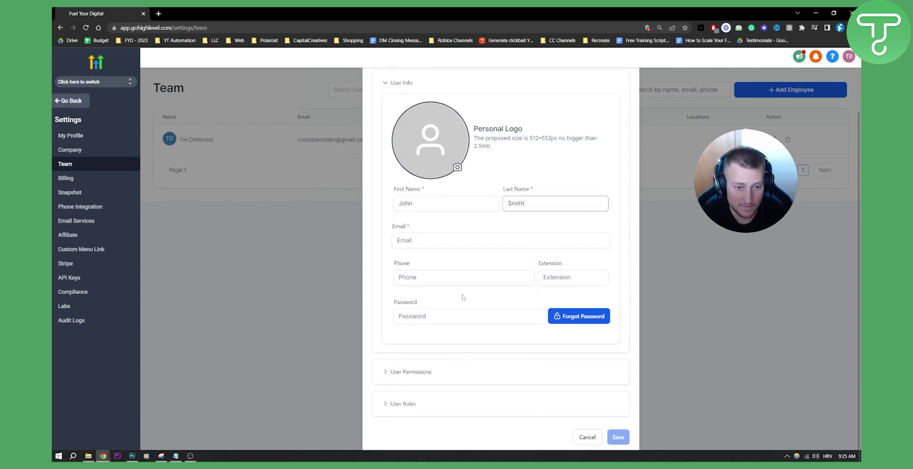
{"action": "left_click", "coordinate": [385, 372]}
{"action": "scroll", "coordinate": [428, 309], "scroll_direction": "down", "scroll_amount": 5}
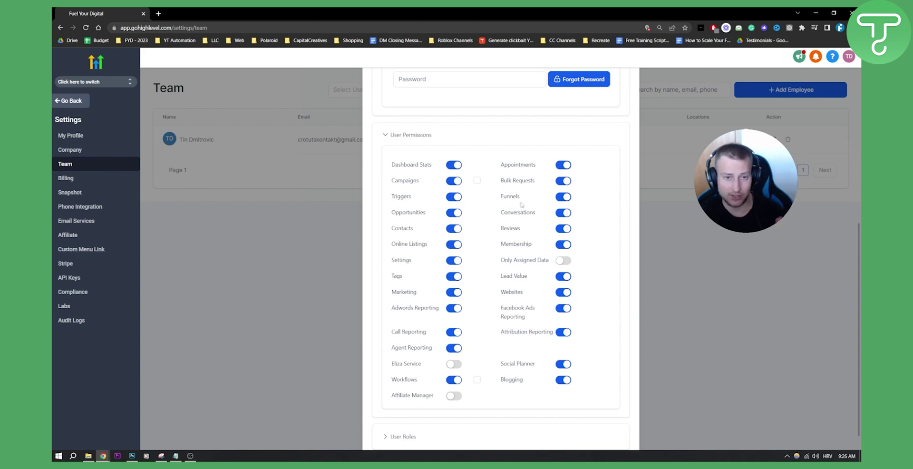
Turn off Funnels, Contacts, Websites, Marketing and Appointments permissions, then expand User Roles
{"action": "left_click", "coordinate": [563, 198]}
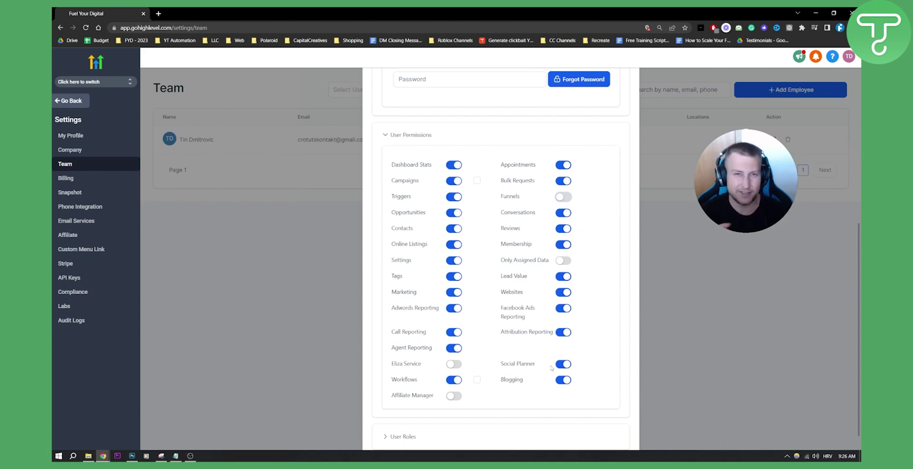
{"action": "left_click", "coordinate": [454, 228]}
{"action": "left_click", "coordinate": [564, 293]}
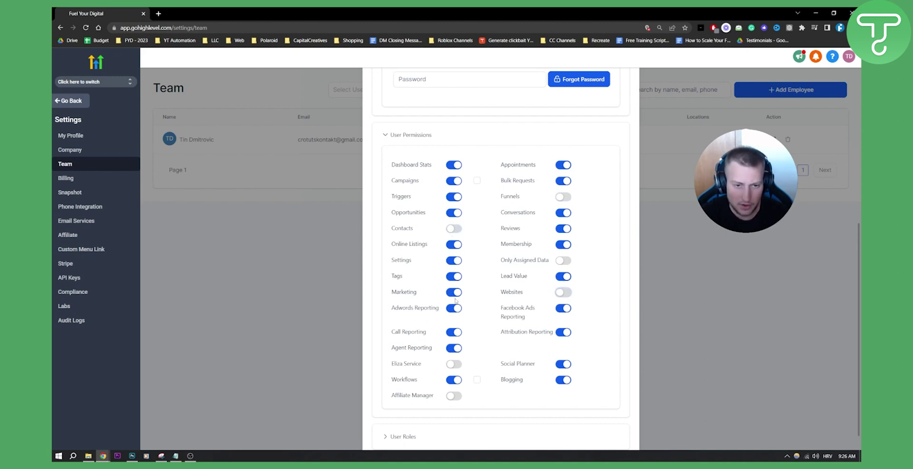
{"action": "left_click", "coordinate": [454, 292]}
{"action": "left_click", "coordinate": [563, 166]}
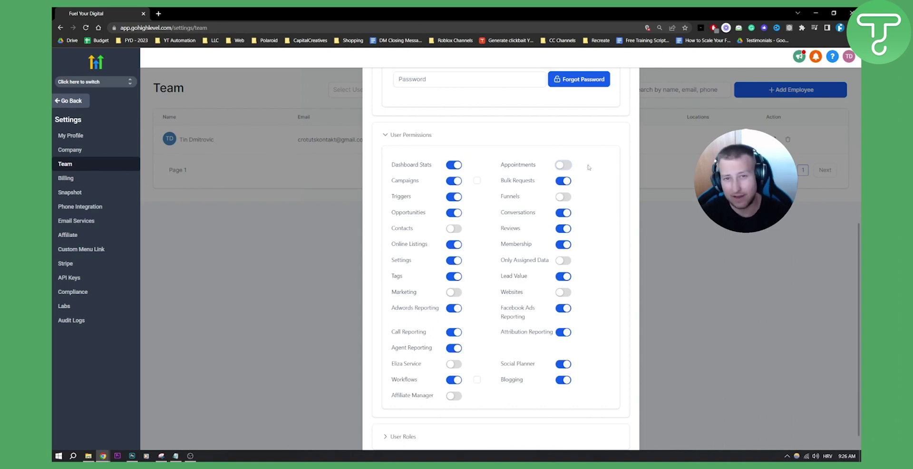
{"action": "scroll", "coordinate": [566, 169], "scroll_direction": "down", "scroll_amount": 1}
{"action": "left_click", "coordinate": [385, 404]}
{"action": "scroll", "coordinate": [561, 272], "scroll_direction": "down", "scroll_amount": 3}
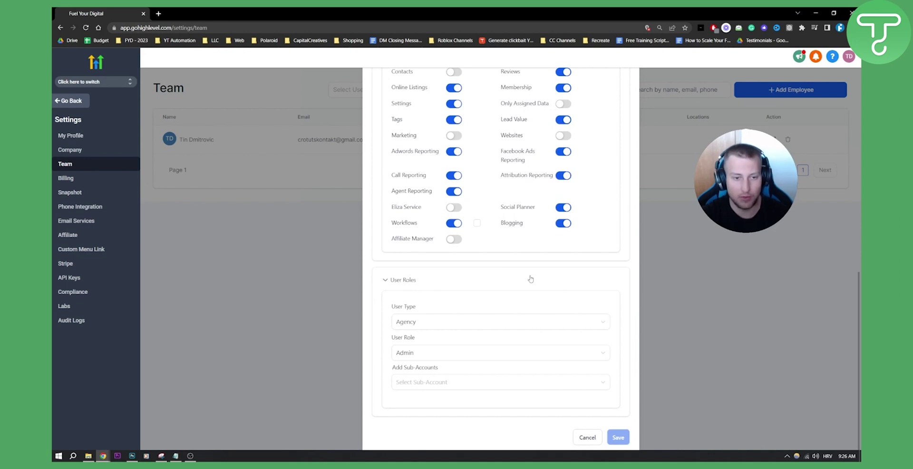
Set User Type to Account, User Role to User, and add the Gym Sportsbar sub-account
{"action": "left_click", "coordinate": [431, 326]}
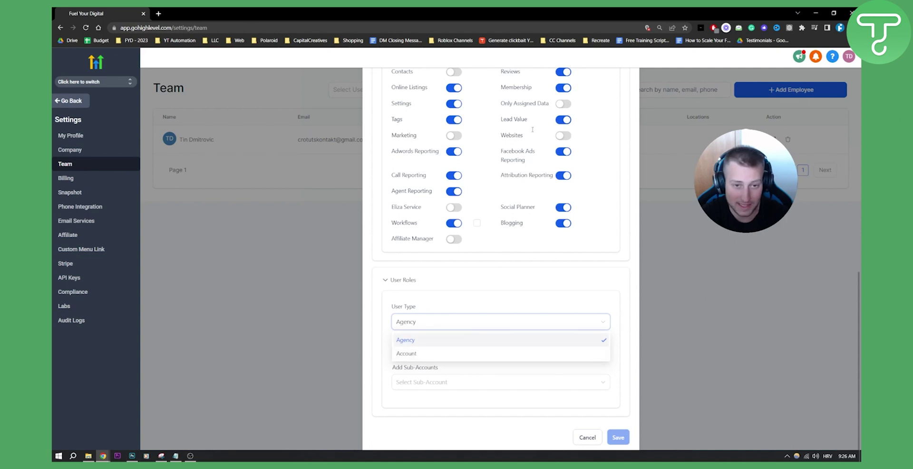
{"action": "left_click", "coordinate": [410, 356]}
{"action": "left_click", "coordinate": [410, 353]}
{"action": "left_click", "coordinate": [418, 375]}
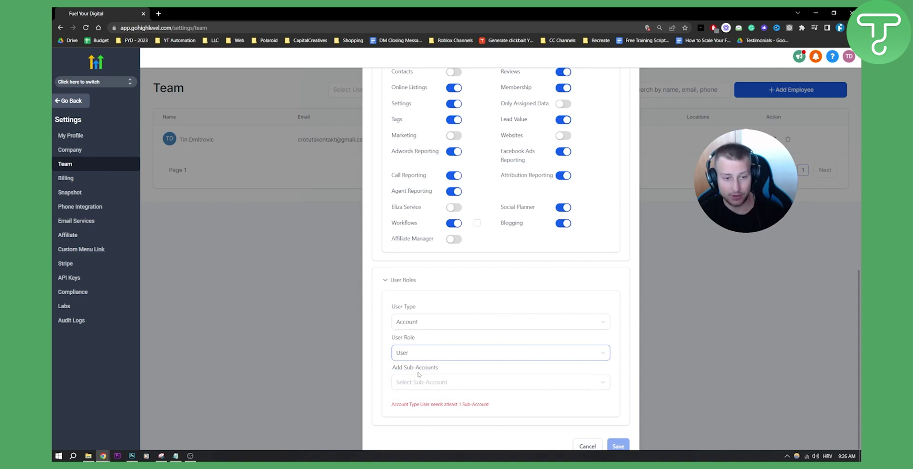
{"action": "left_click", "coordinate": [424, 382]}
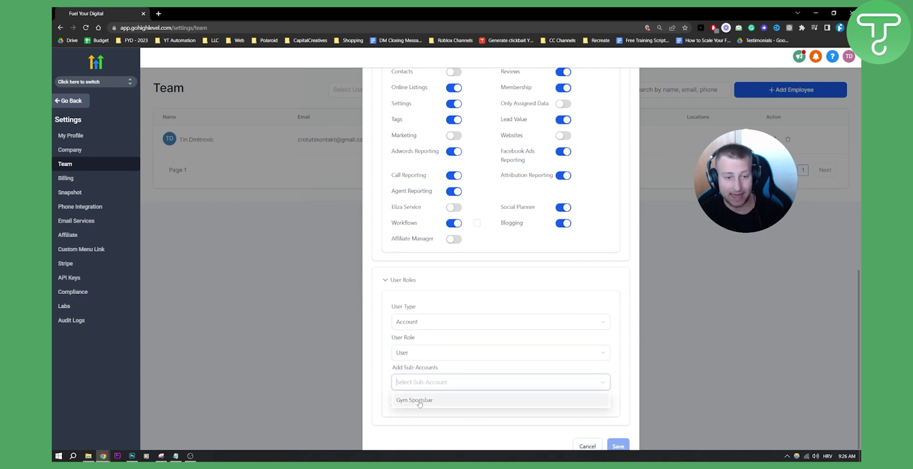
{"action": "left_click", "coordinate": [421, 403]}
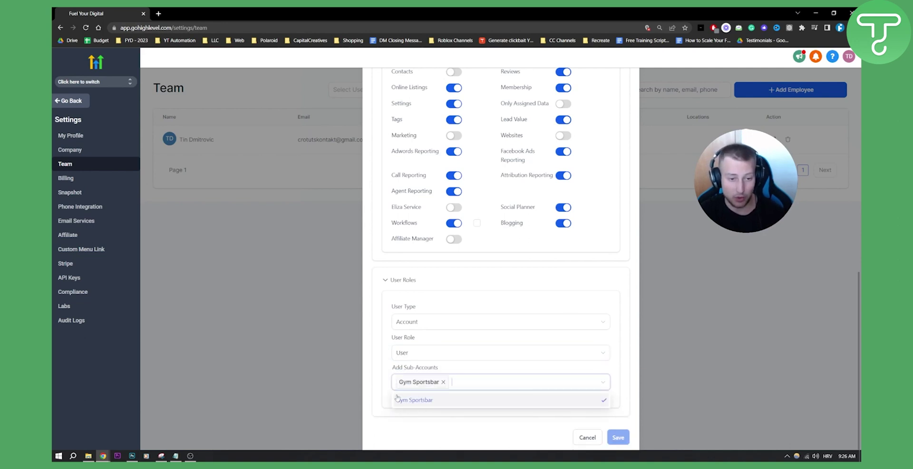
{"action": "left_click", "coordinate": [375, 378]}
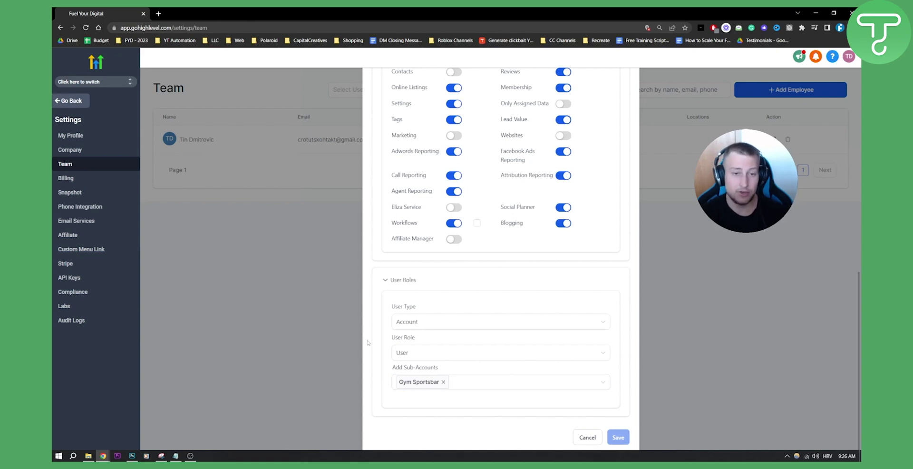
Review the form and cancel it without saving the team member
{"action": "scroll", "coordinate": [431, 295], "scroll_direction": "up", "scroll_amount": 10}
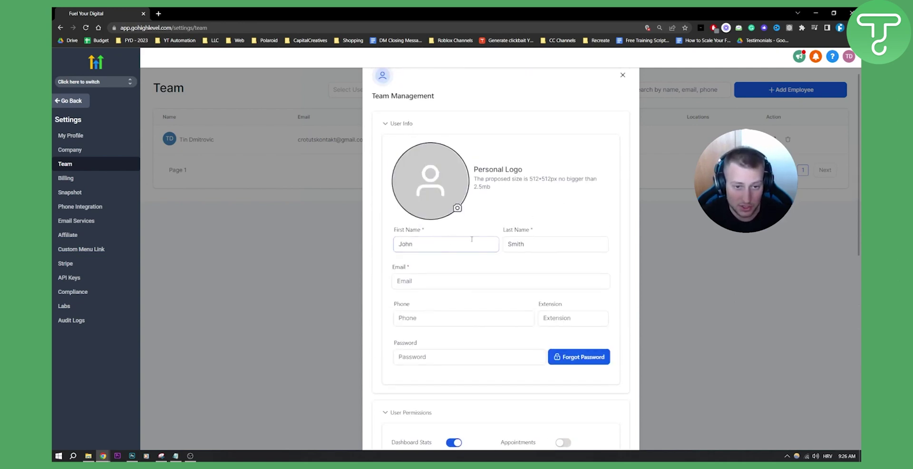
{"action": "scroll", "coordinate": [424, 257], "scroll_direction": "down", "scroll_amount": 6}
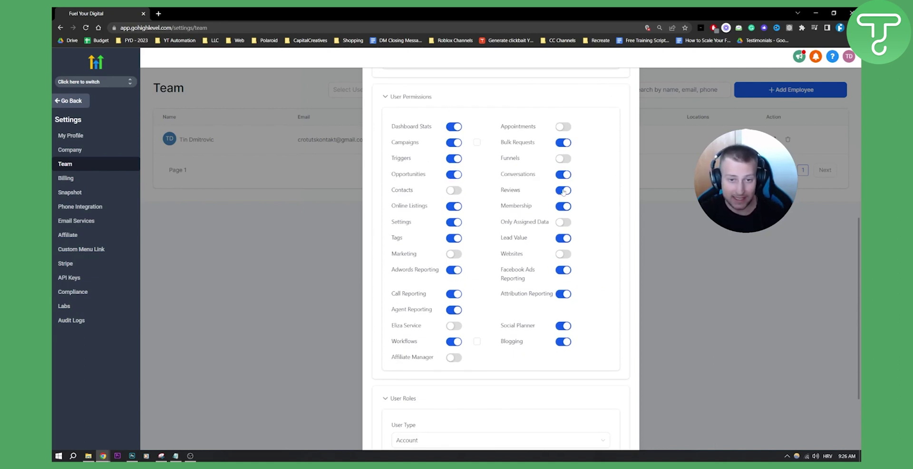
{"action": "scroll", "coordinate": [473, 224], "scroll_direction": "down", "scroll_amount": 2}
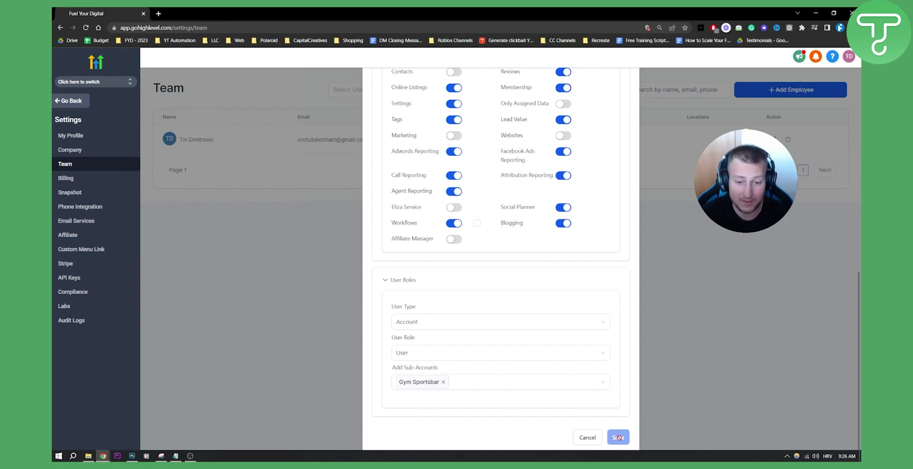
{"action": "left_click", "coordinate": [588, 437]}
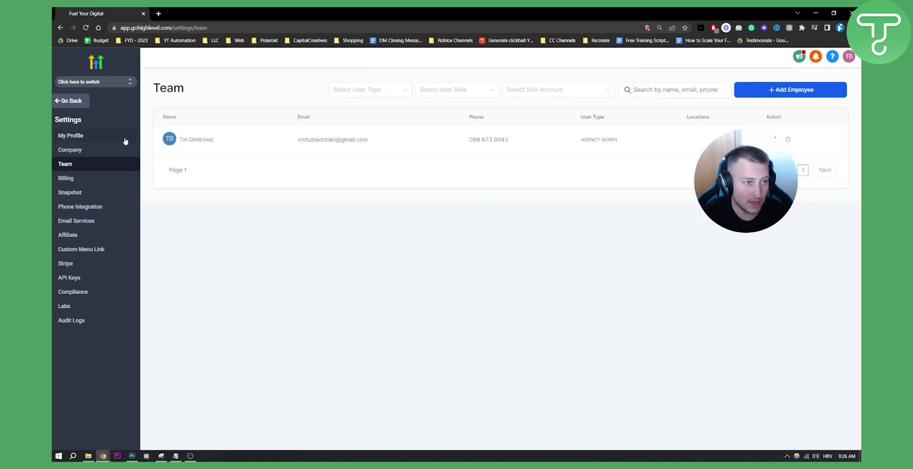
Leave settings and switch into the Gym Sportsbar sub-account
{"action": "left_click", "coordinate": [71, 100]}
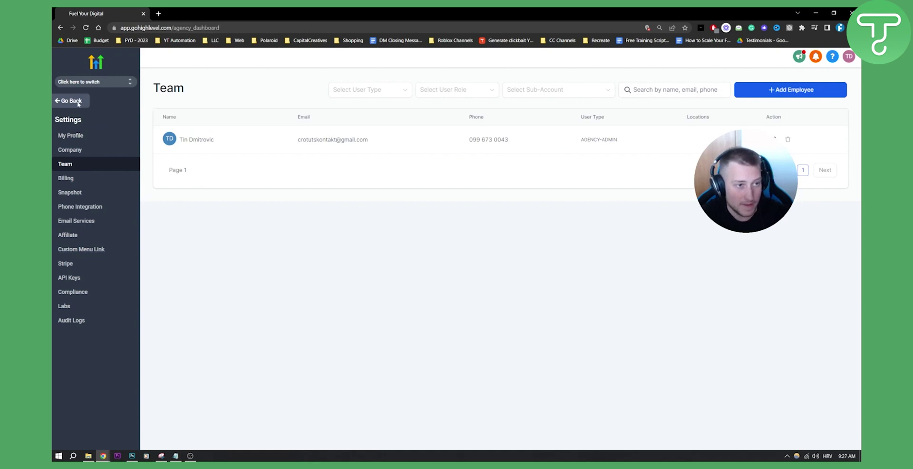
{"action": "left_click", "coordinate": [99, 82]}
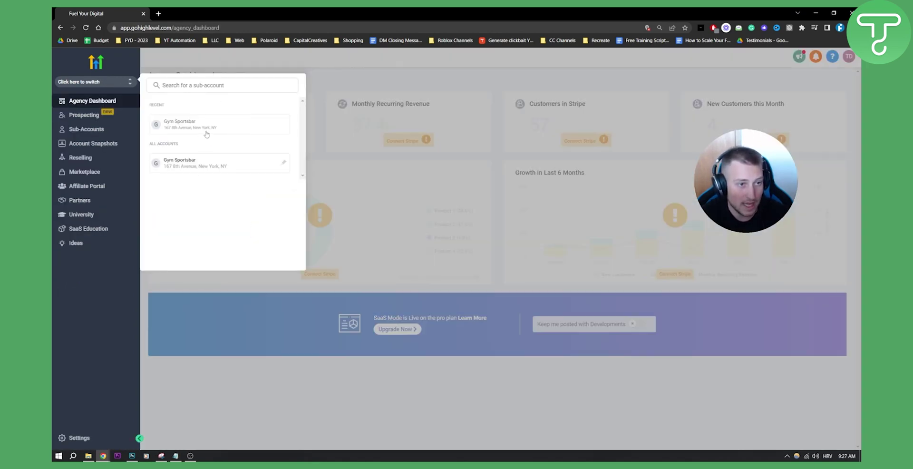
{"action": "left_click", "coordinate": [177, 126]}
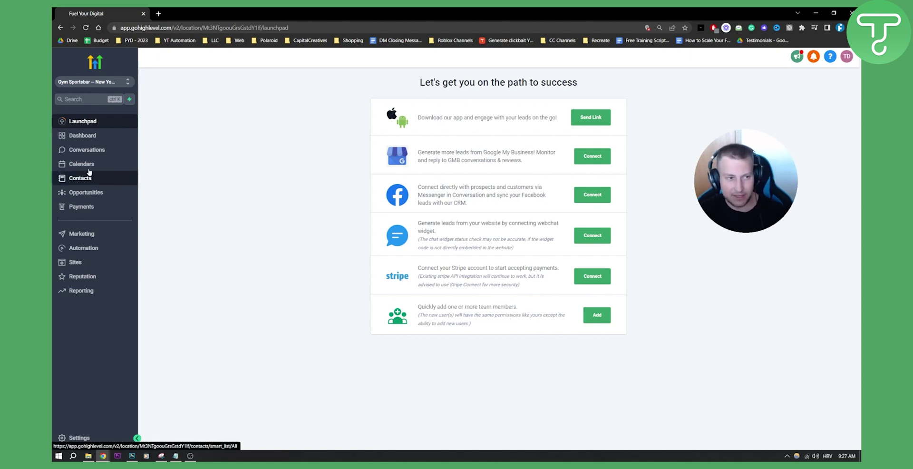
Visit Dashboard, Conversations, Calendars, Contacts and Opportunities, then return to Dashboard
{"action": "left_click", "coordinate": [102, 139]}
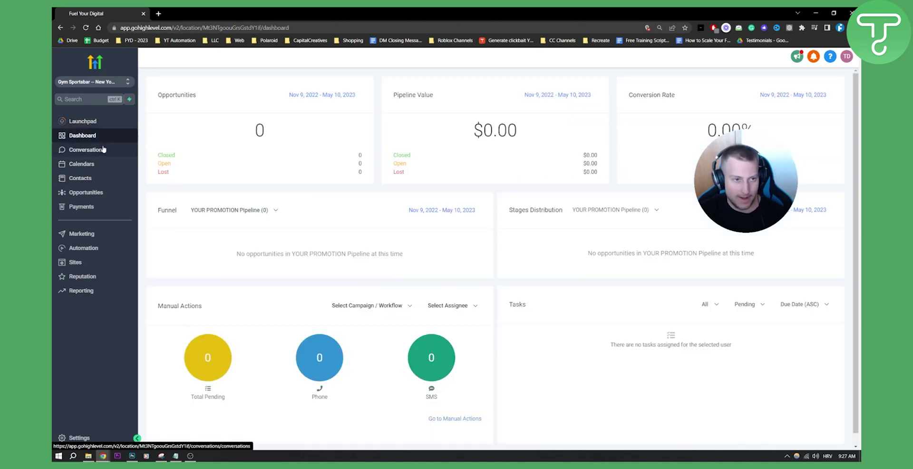
{"action": "left_click", "coordinate": [103, 151]}
{"action": "left_click", "coordinate": [97, 164]}
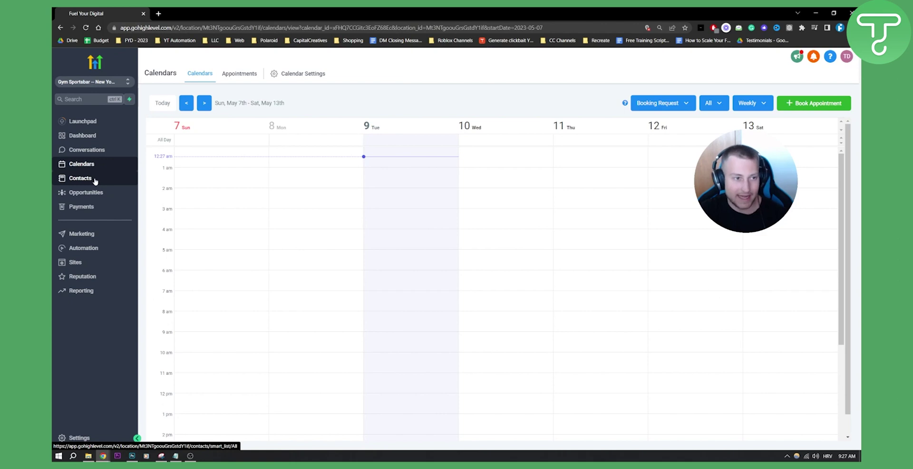
{"action": "left_click", "coordinate": [95, 180]}
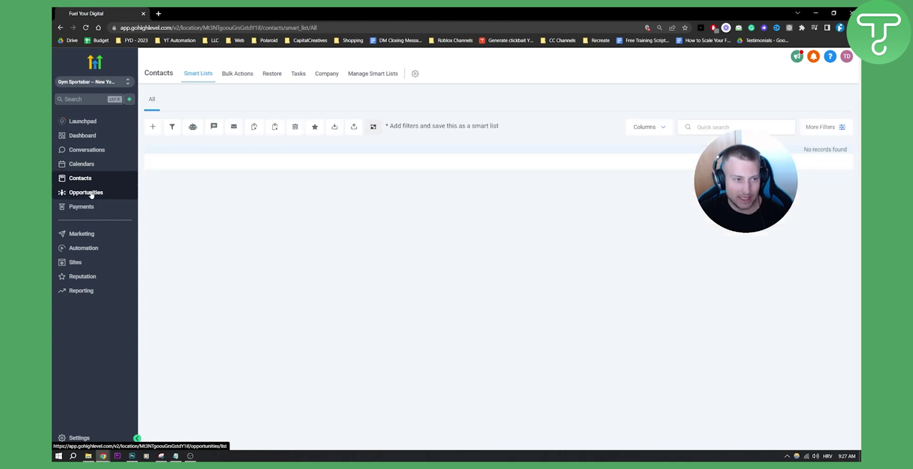
{"action": "left_click", "coordinate": [91, 193]}
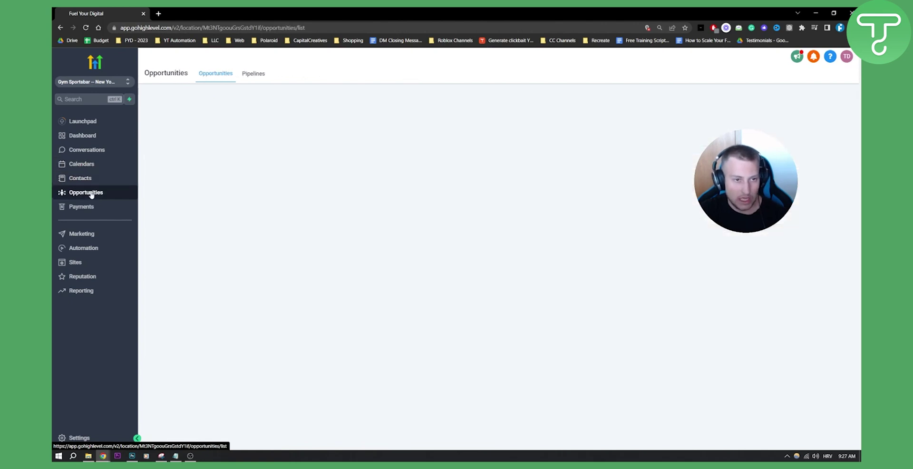
{"action": "left_click", "coordinate": [92, 137]}
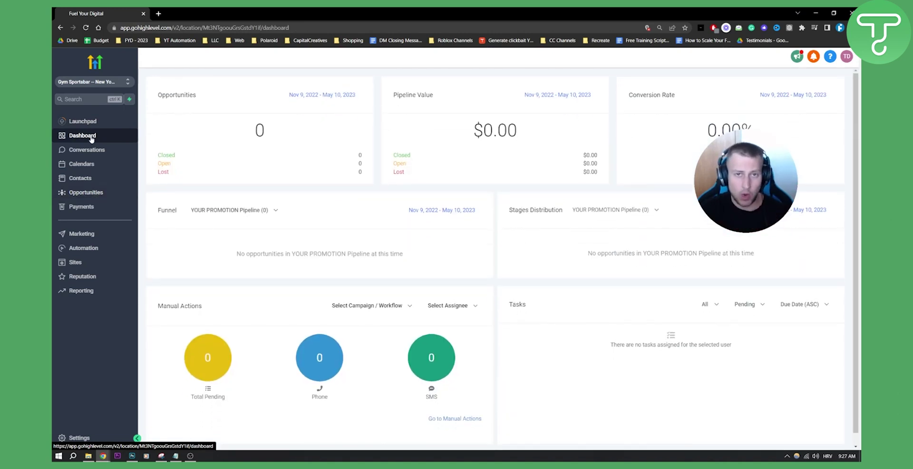